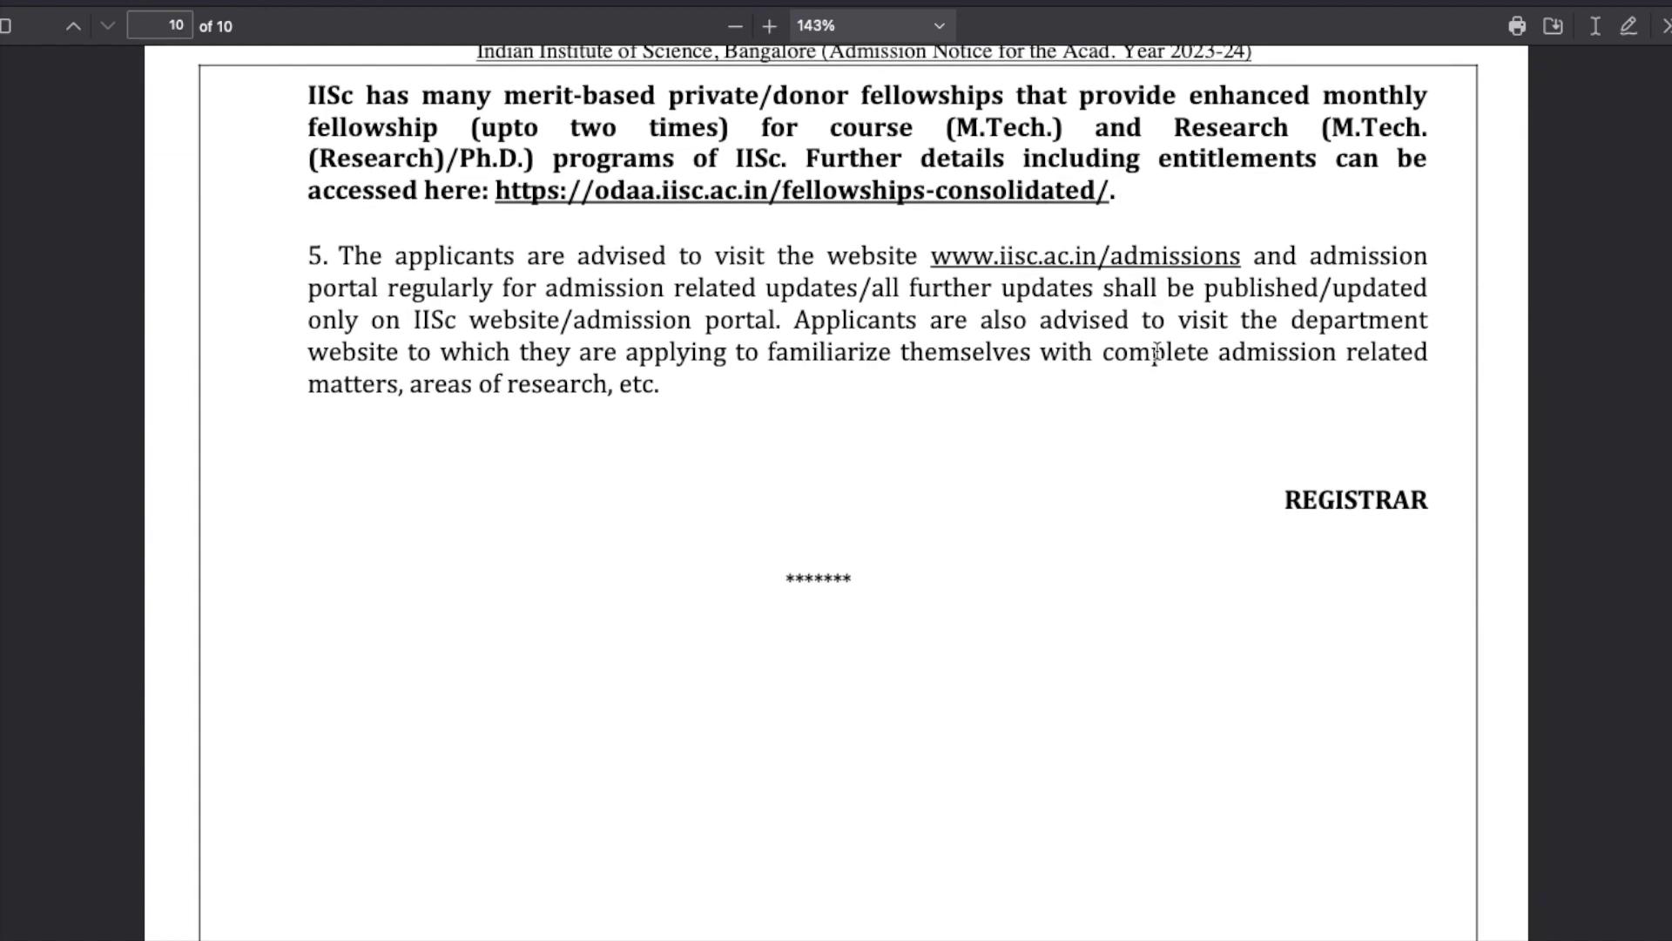
scroll(1156, 352, down, 15)
scroll(1159, 357, up, 20)
scroll(1158, 358, up, 20)
scroll(1156, 351, up, 20)
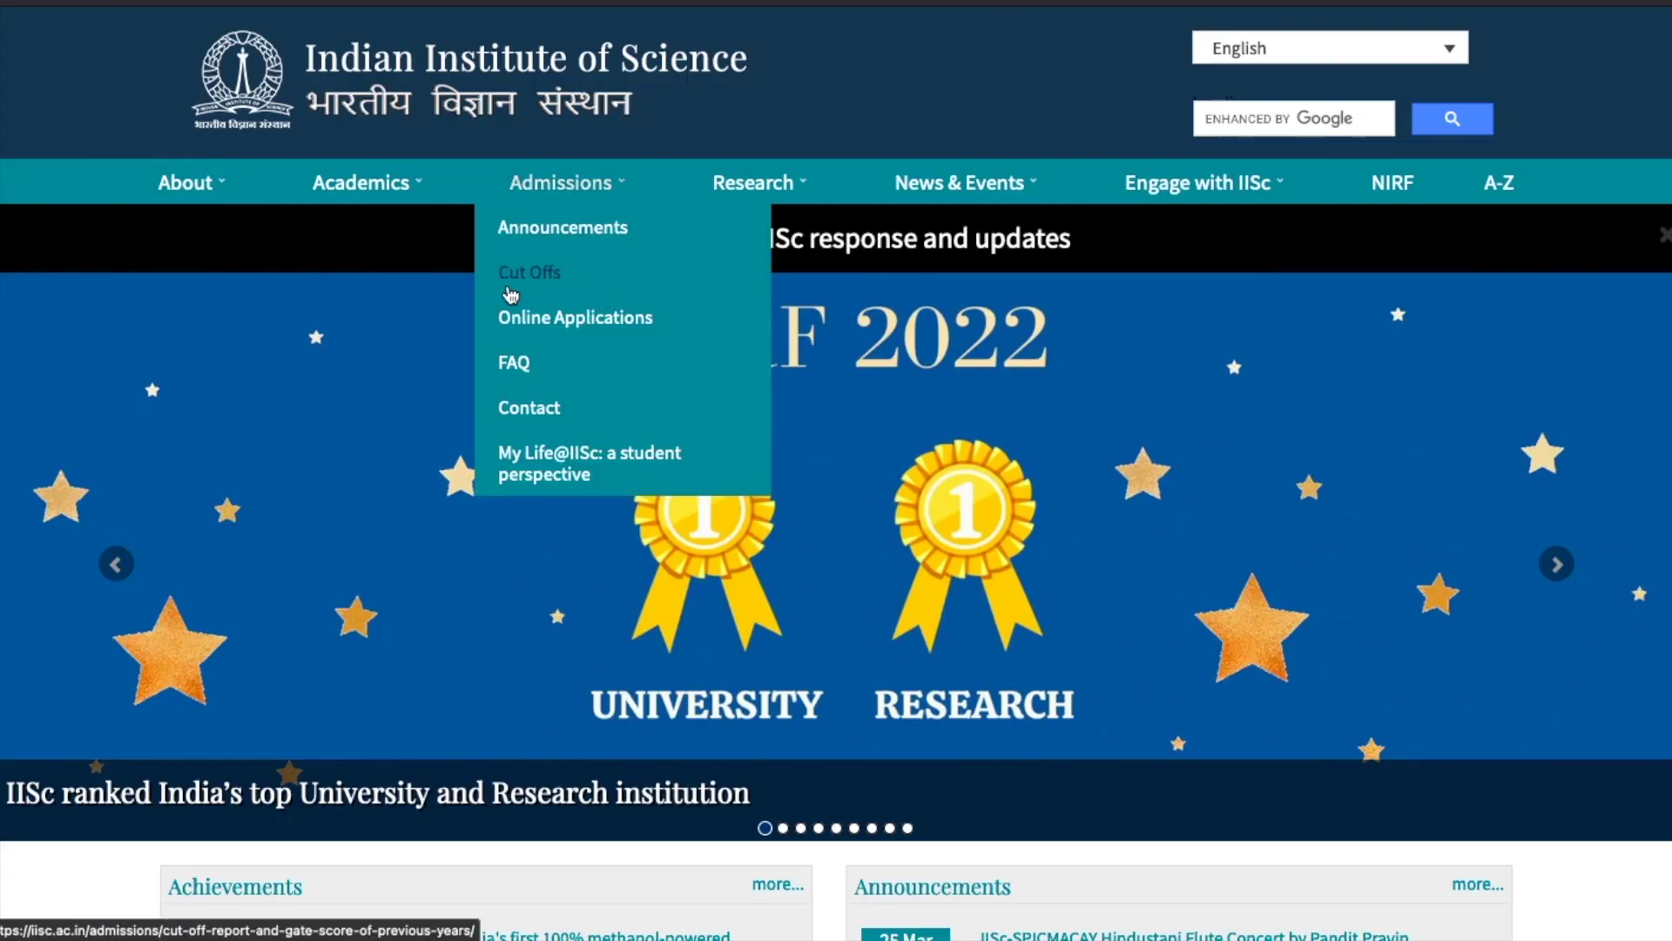
Open the online applications portal from the admissions section of the Indian Institute of Science website
click(511, 294)
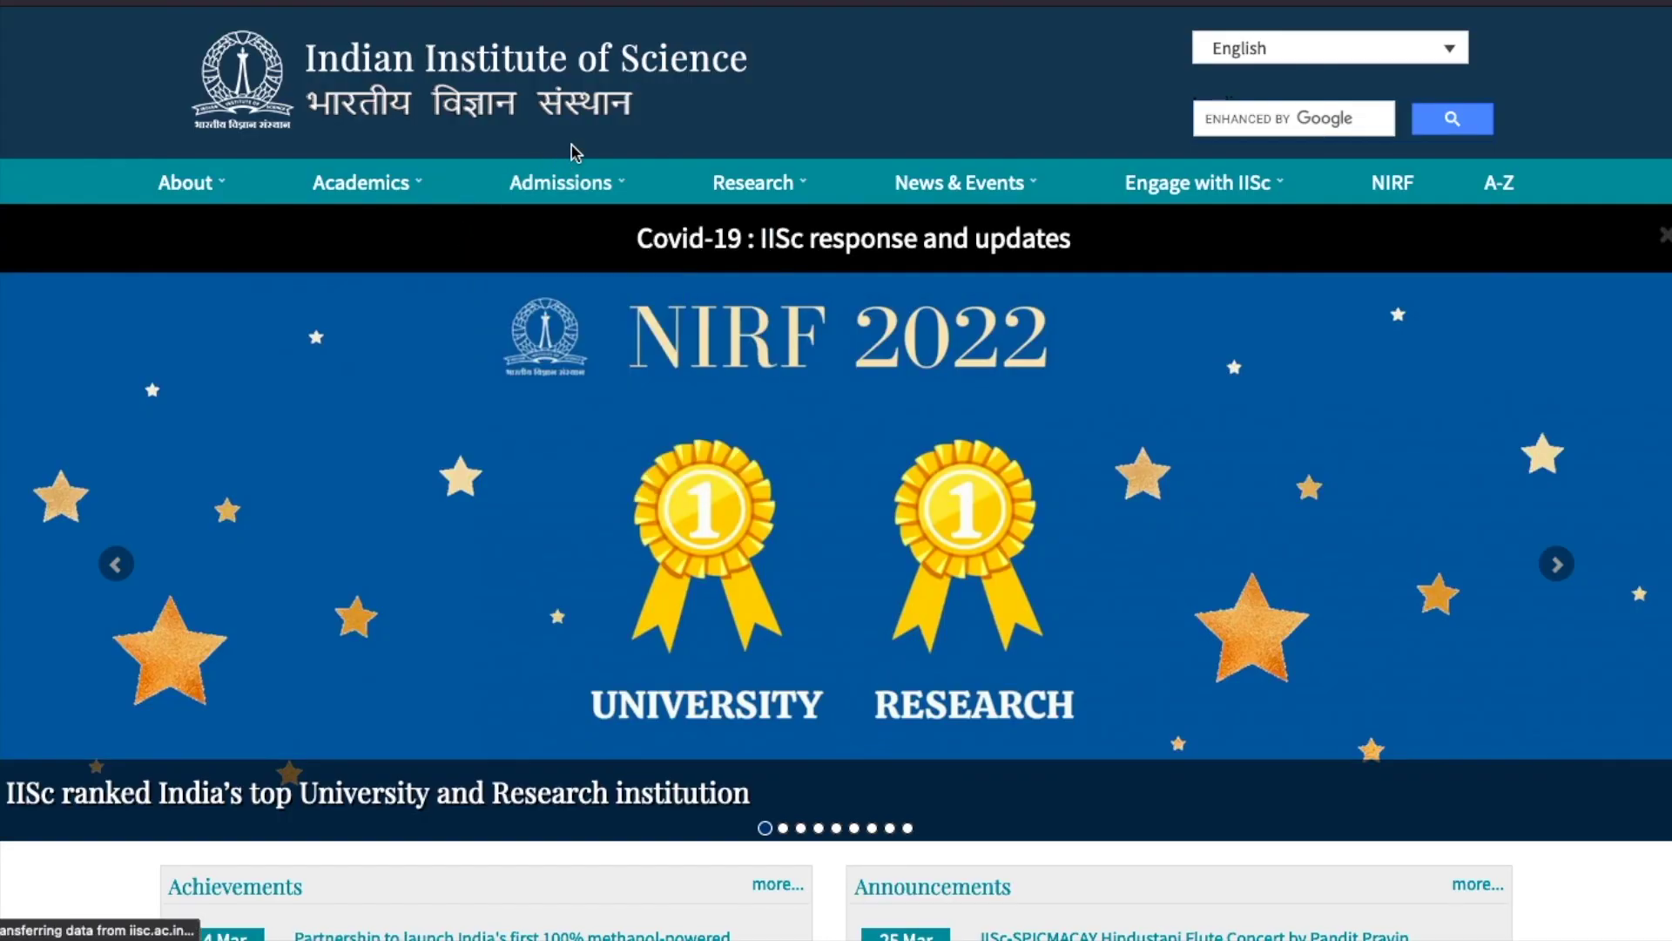
mouse_move(589, 190)
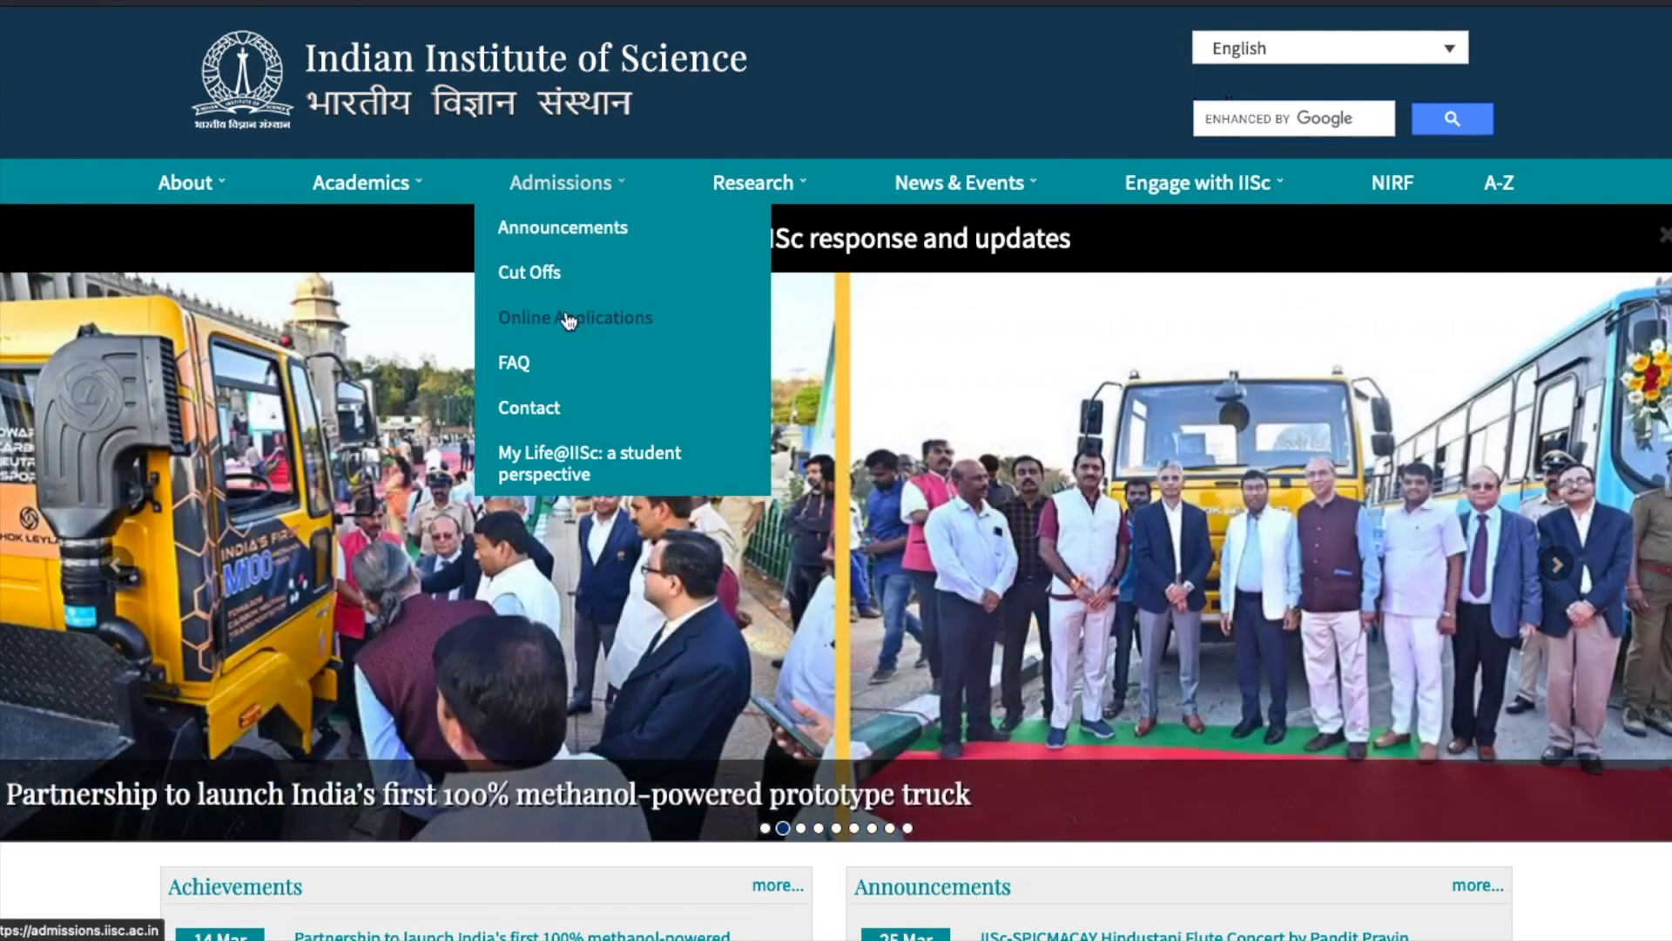
click(568, 319)
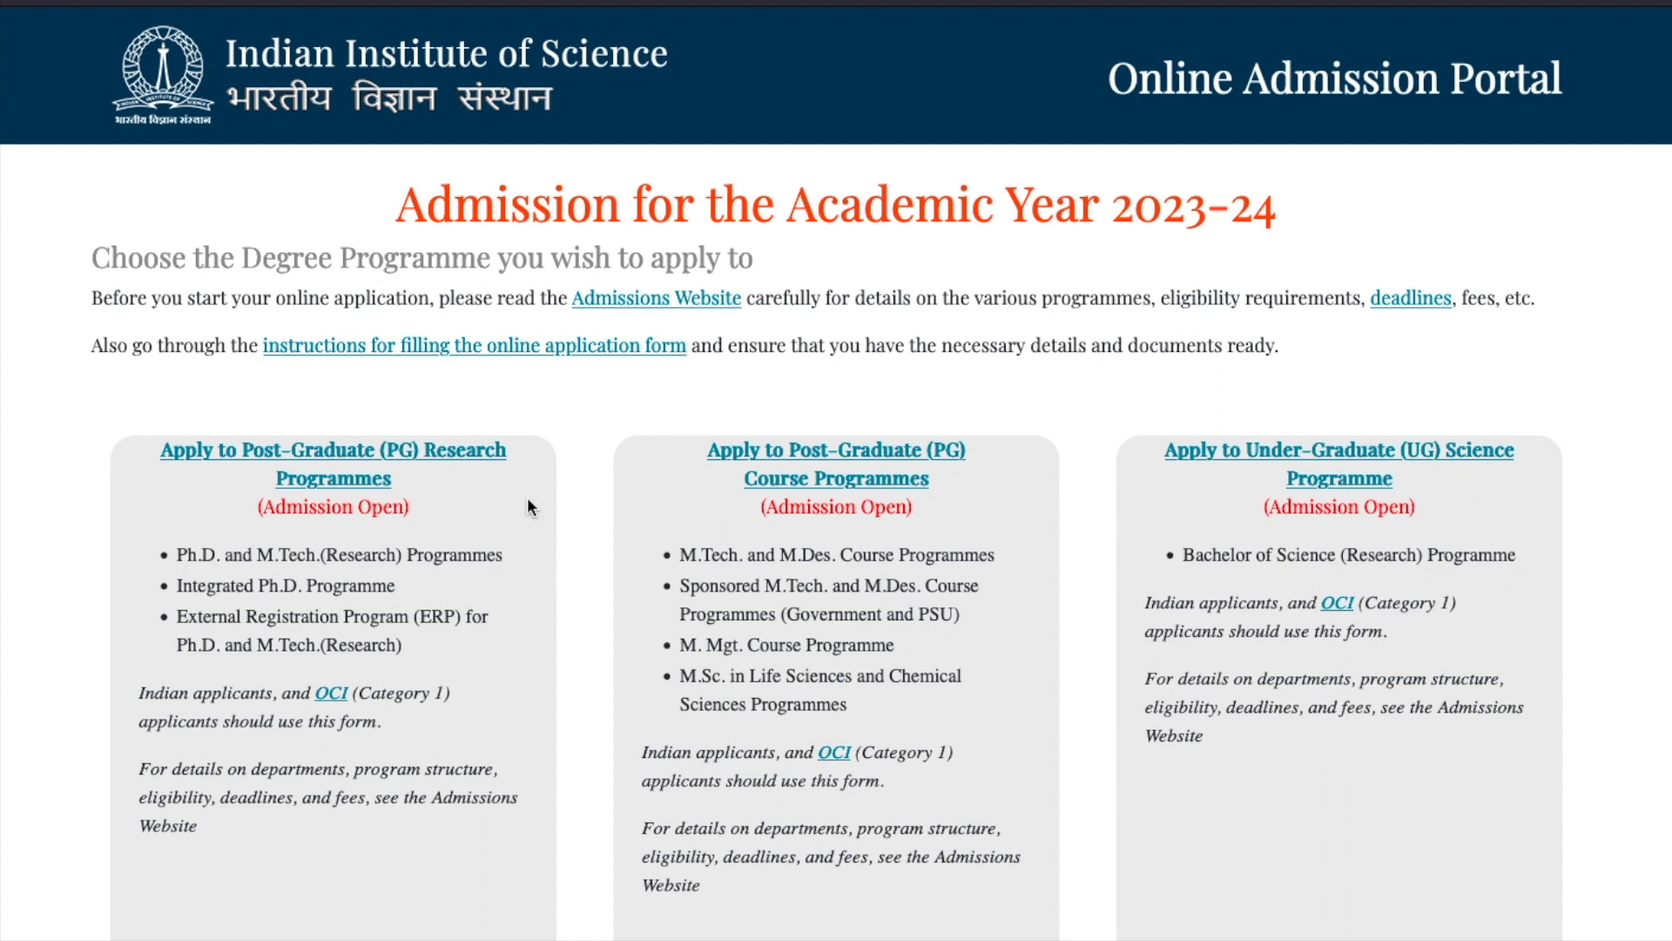
Choose to apply to the Post-Graduate Research Programmes and open the new-user registration form
click(329, 467)
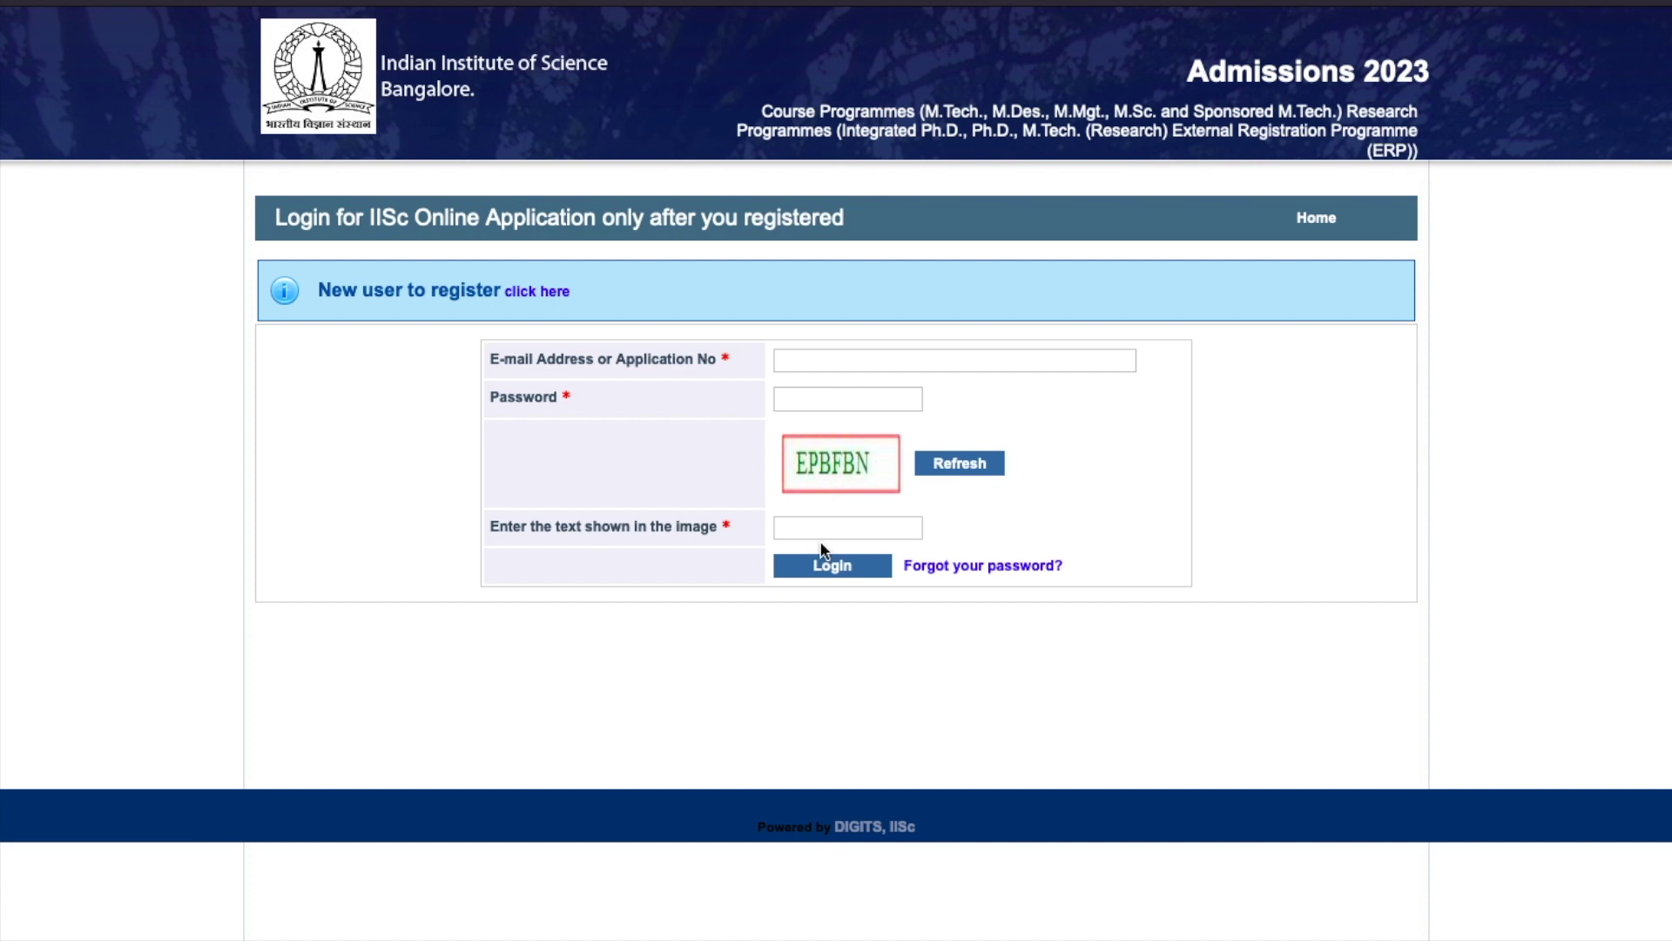
click(532, 292)
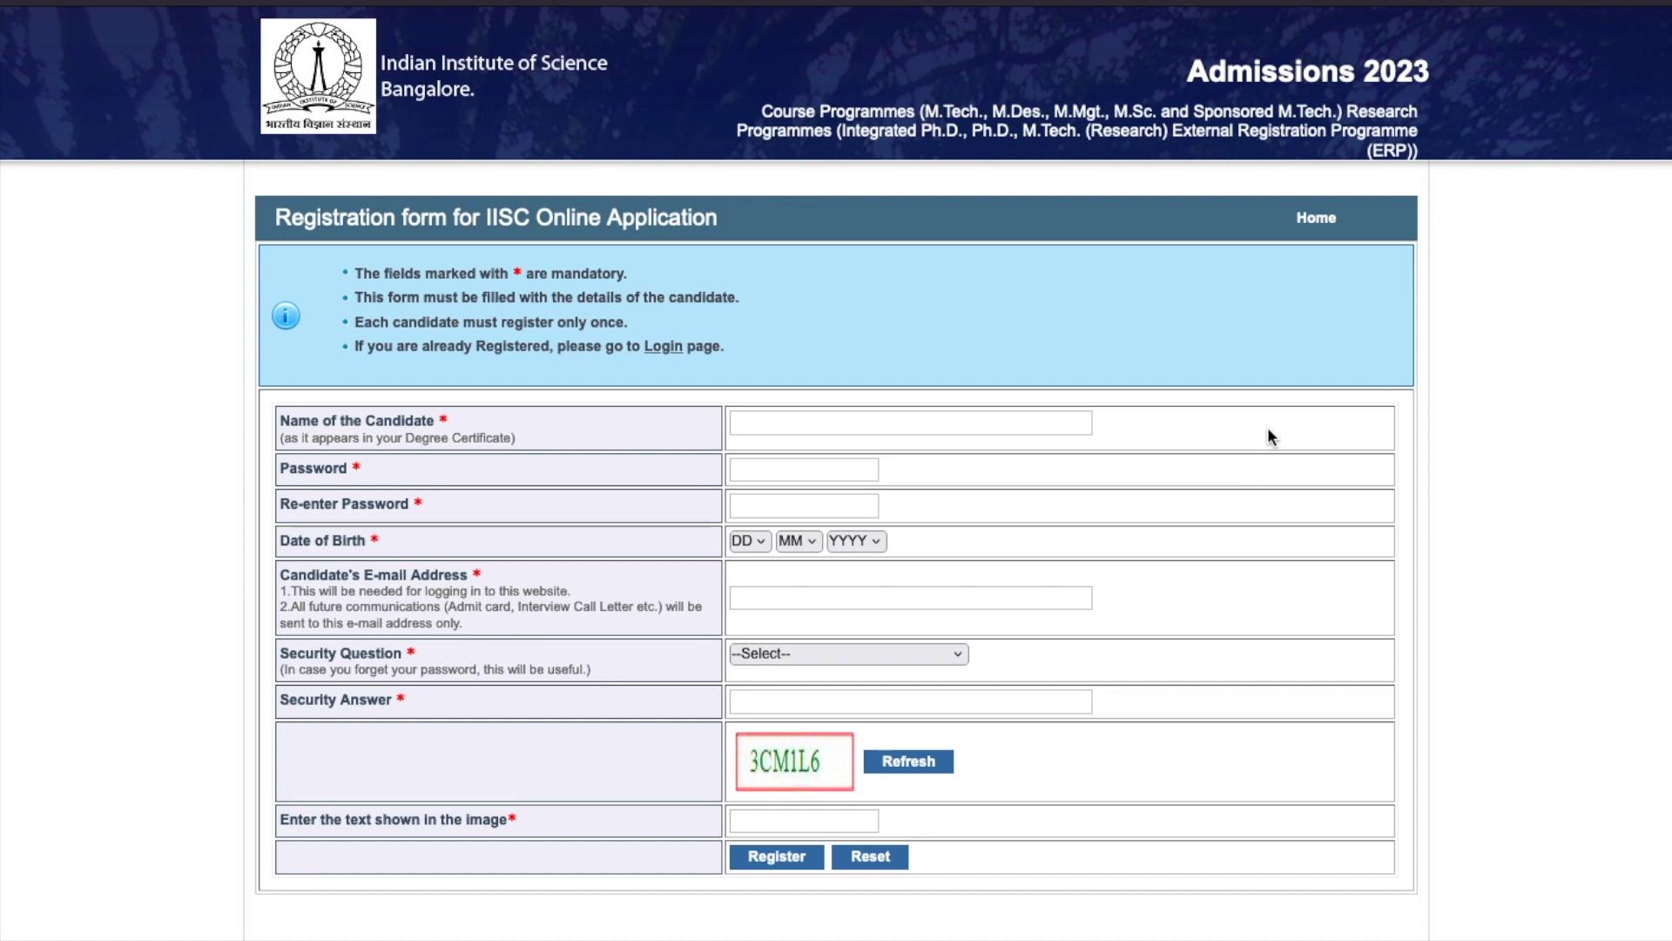
scroll(1268, 428, down, 2)
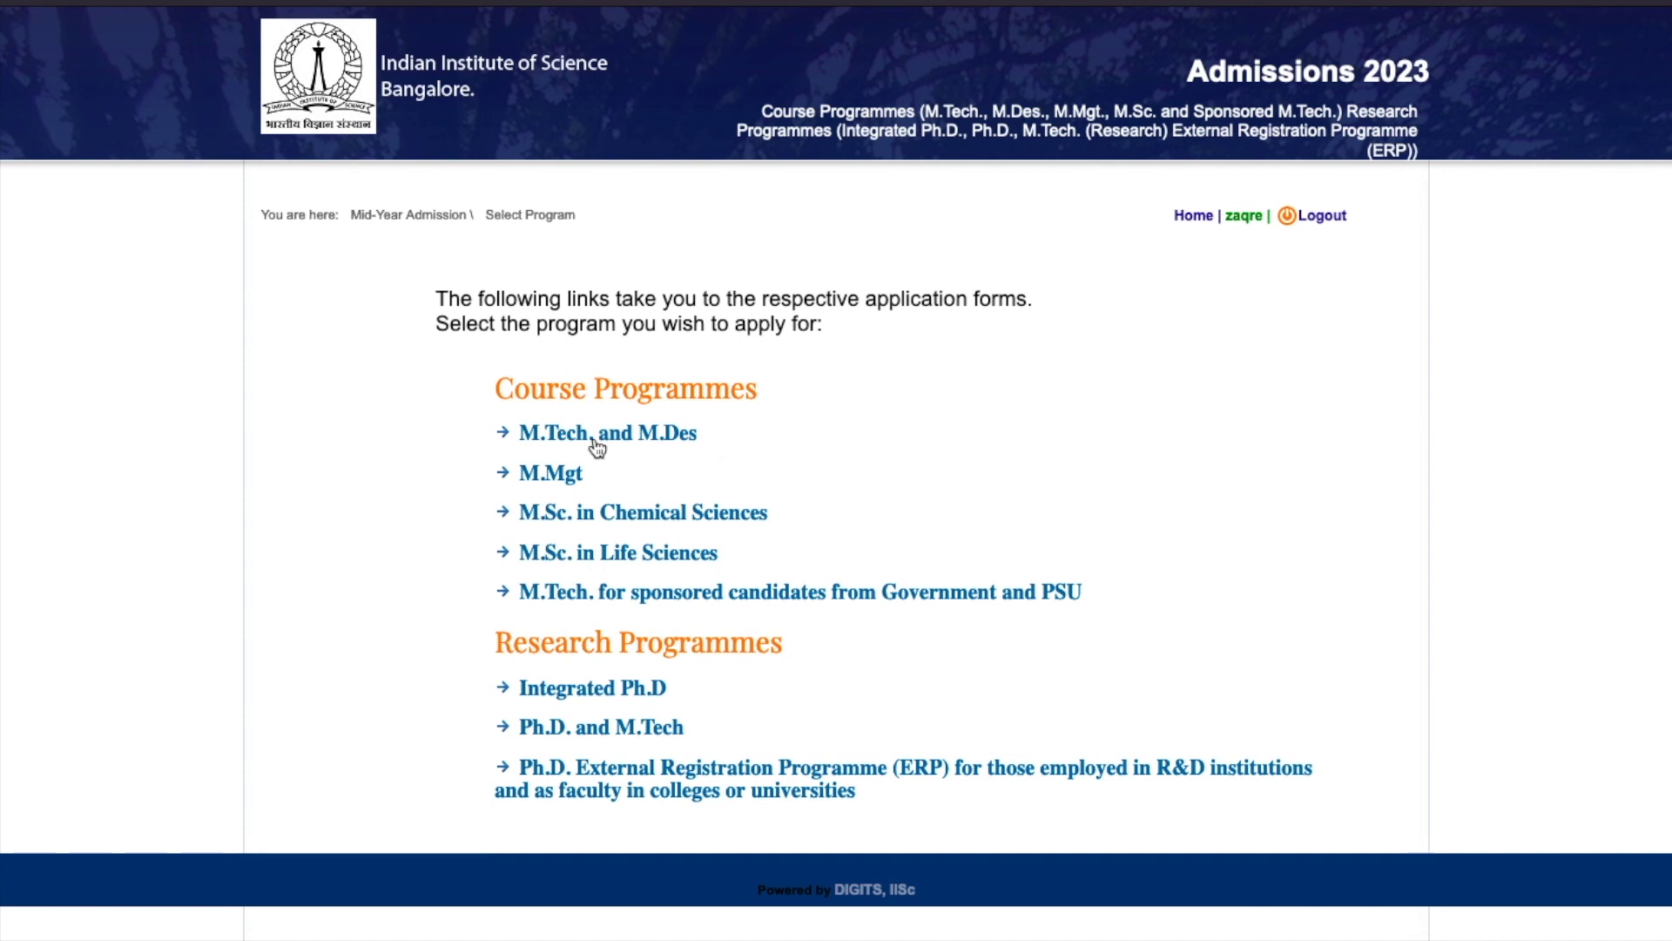
Open the Ph.D. and M.Tech research application form and review its instructions, personal, category and contact details sections
click(558, 733)
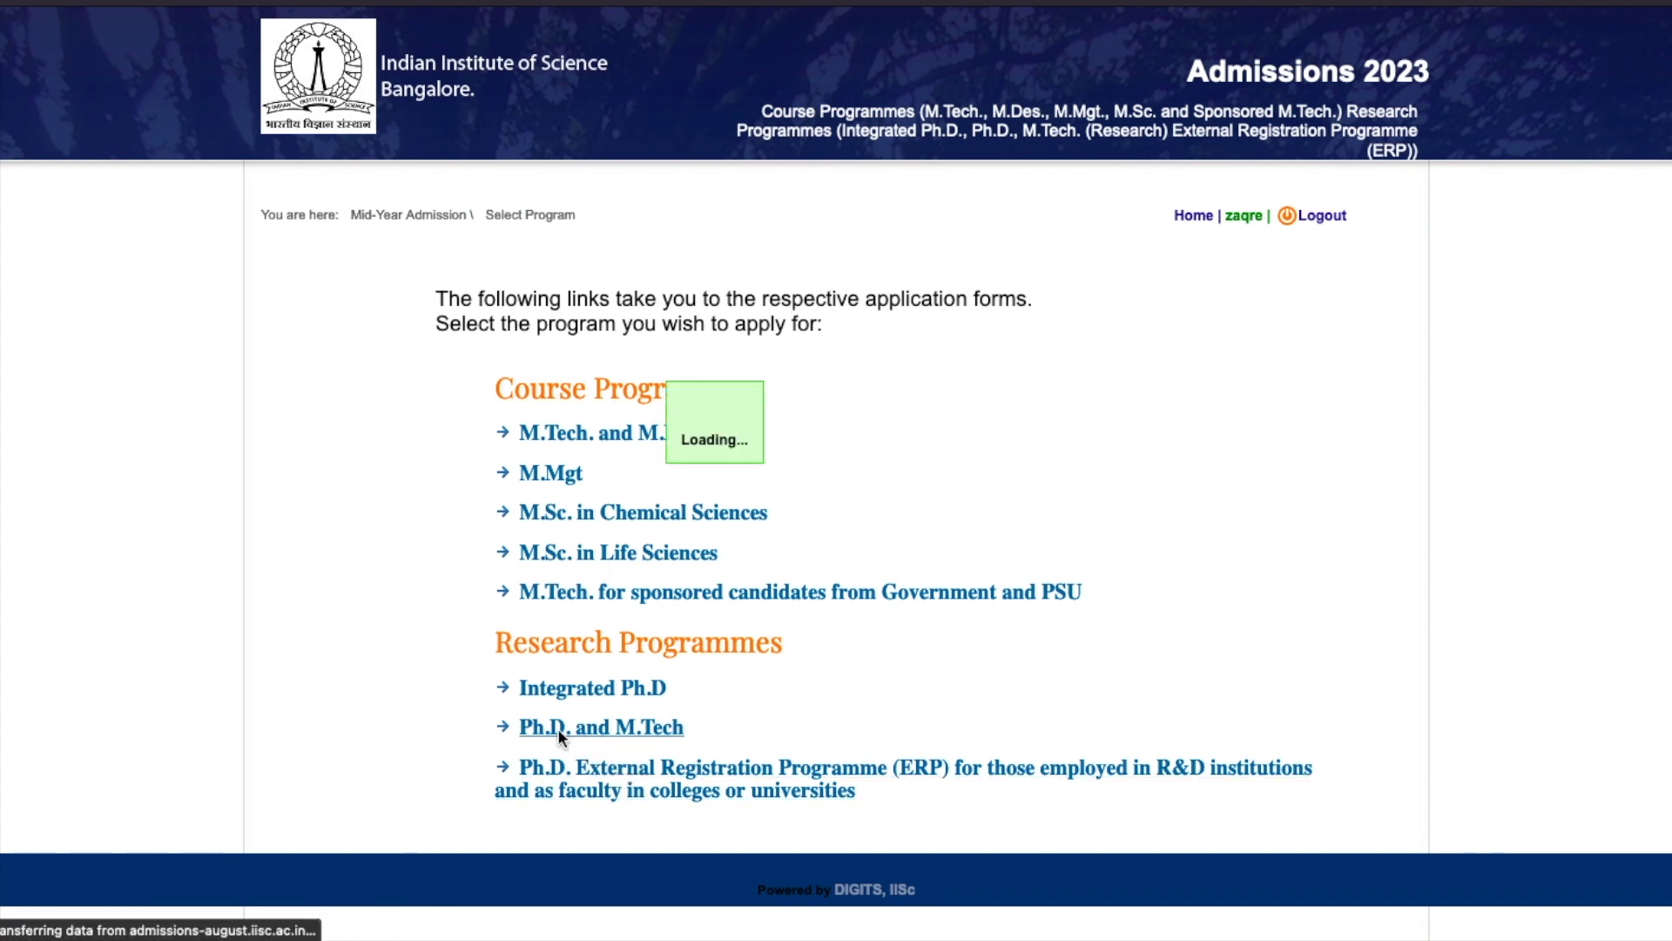
scroll(701, 625, down, 1)
scroll(698, 619, down, 5)
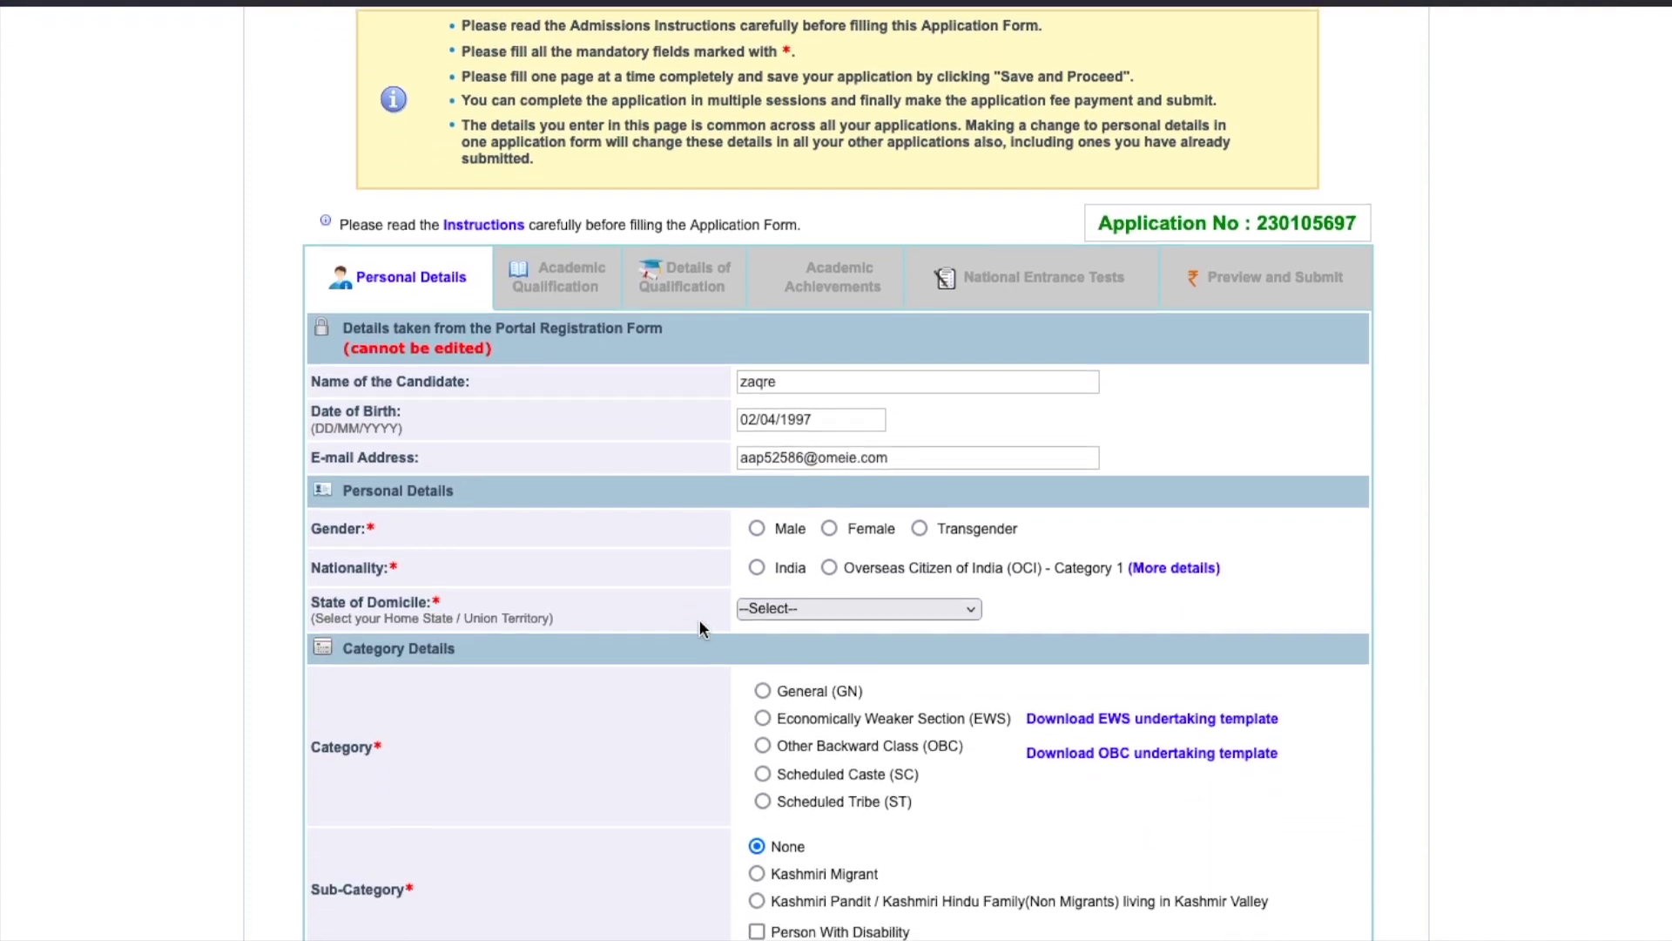
scroll(699, 620, down, 1)
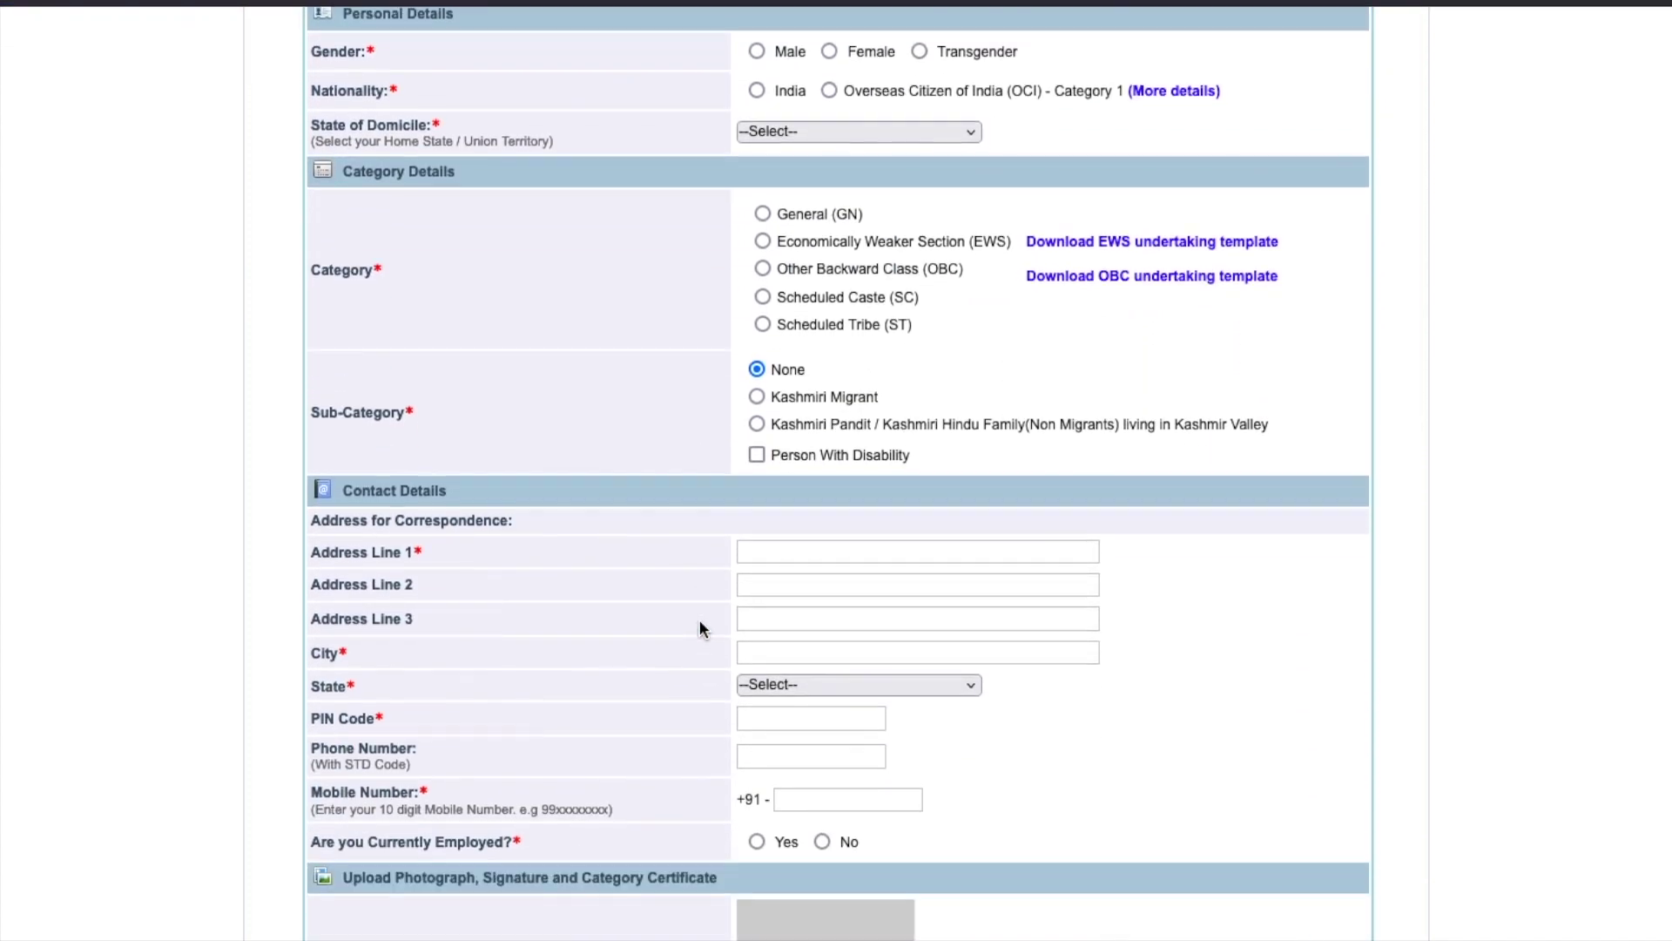
scroll(698, 619, up, 3)
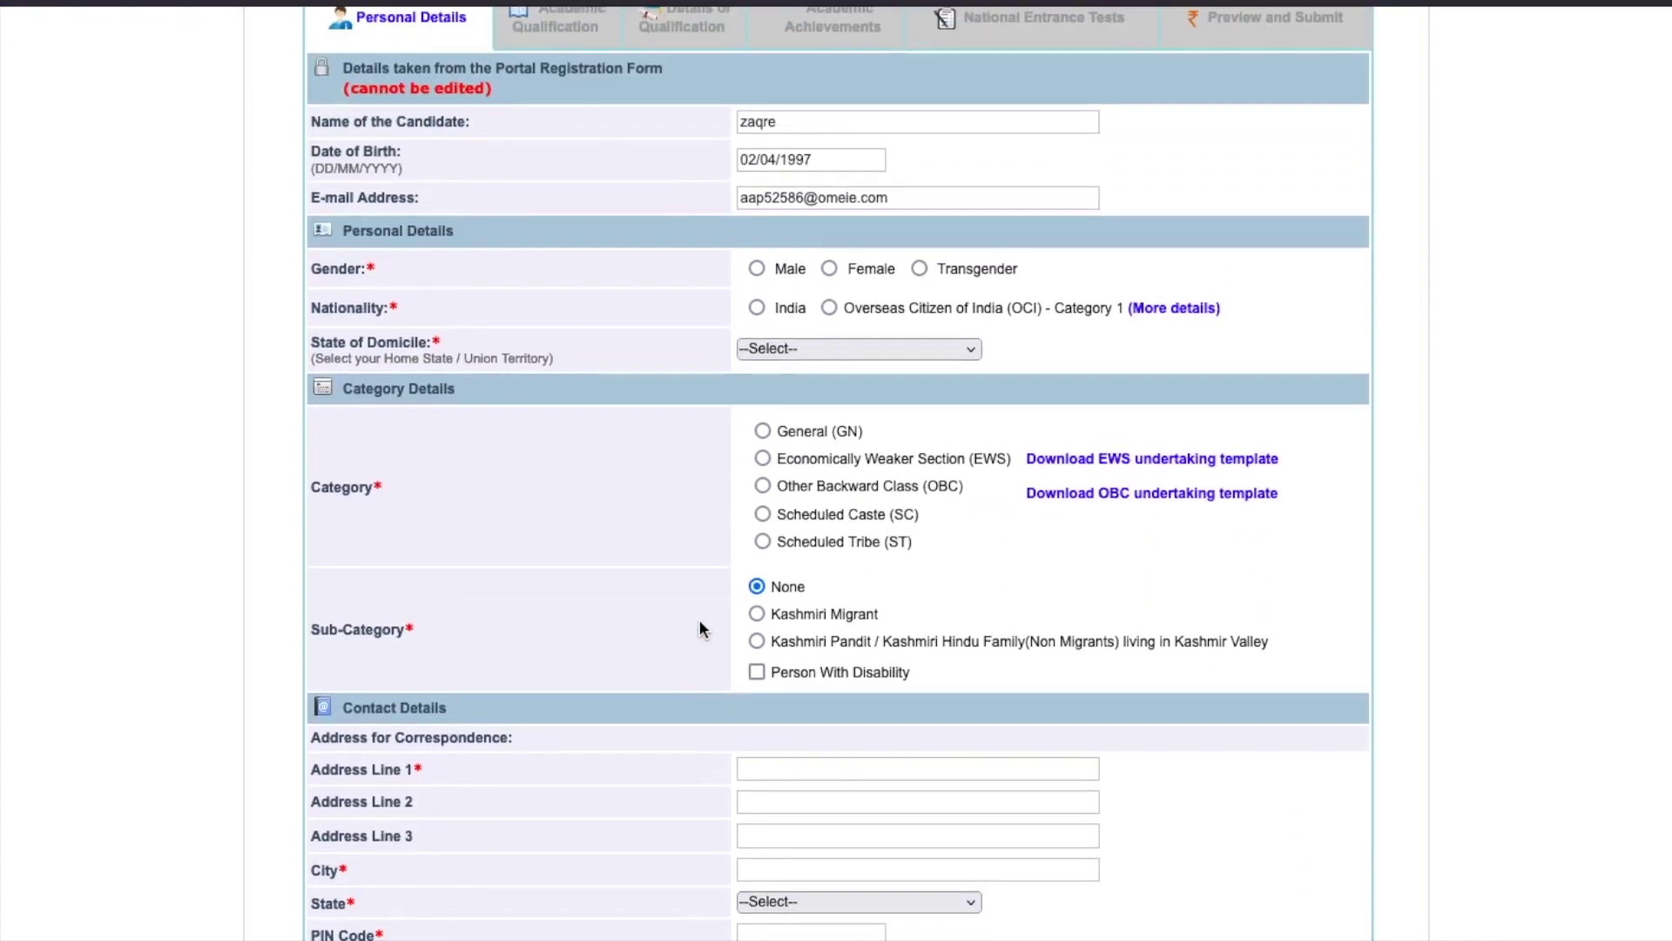
scroll(941, 336, down, 2)
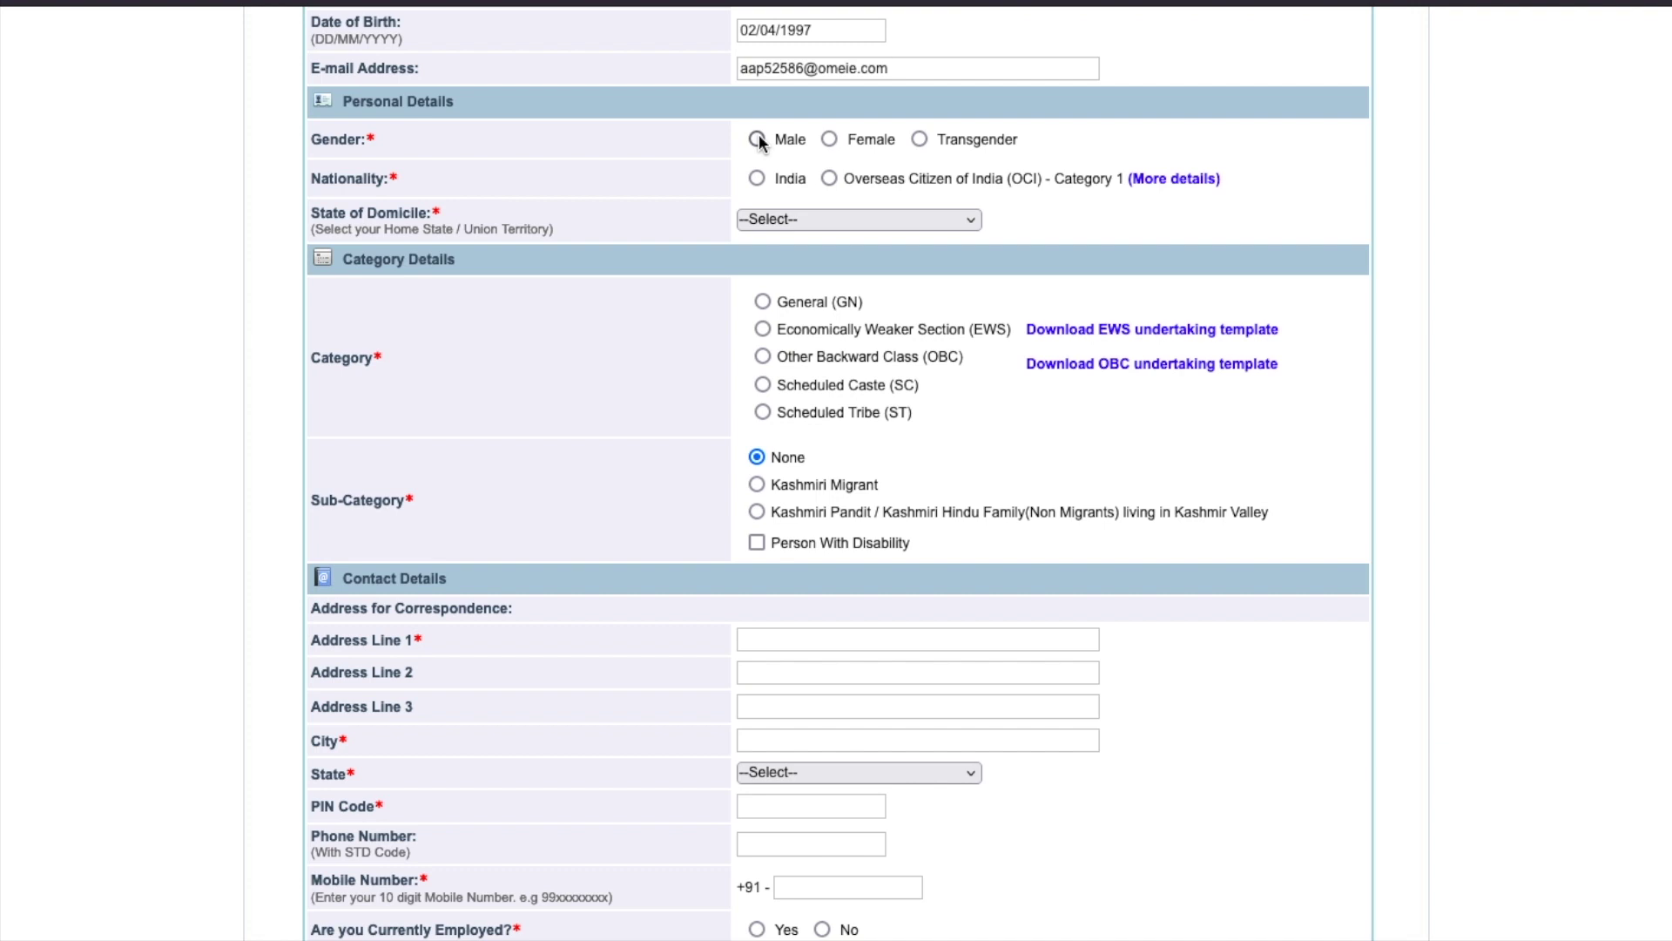
scroll(759, 142, down, 7)
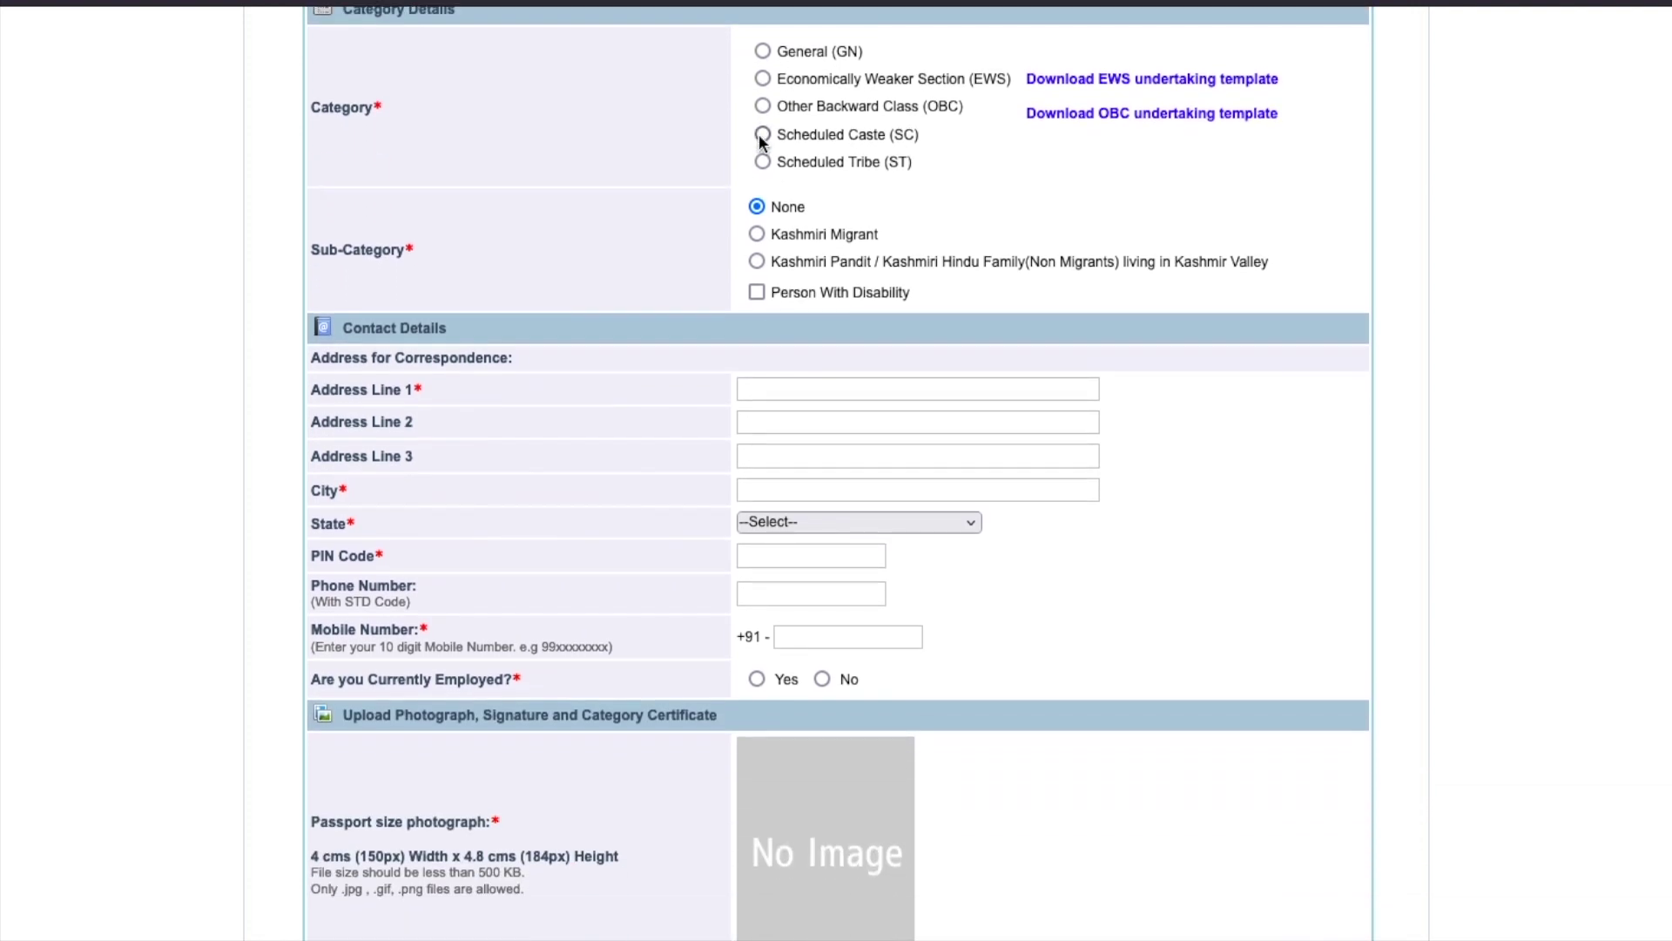
scroll(759, 137, up, 15)
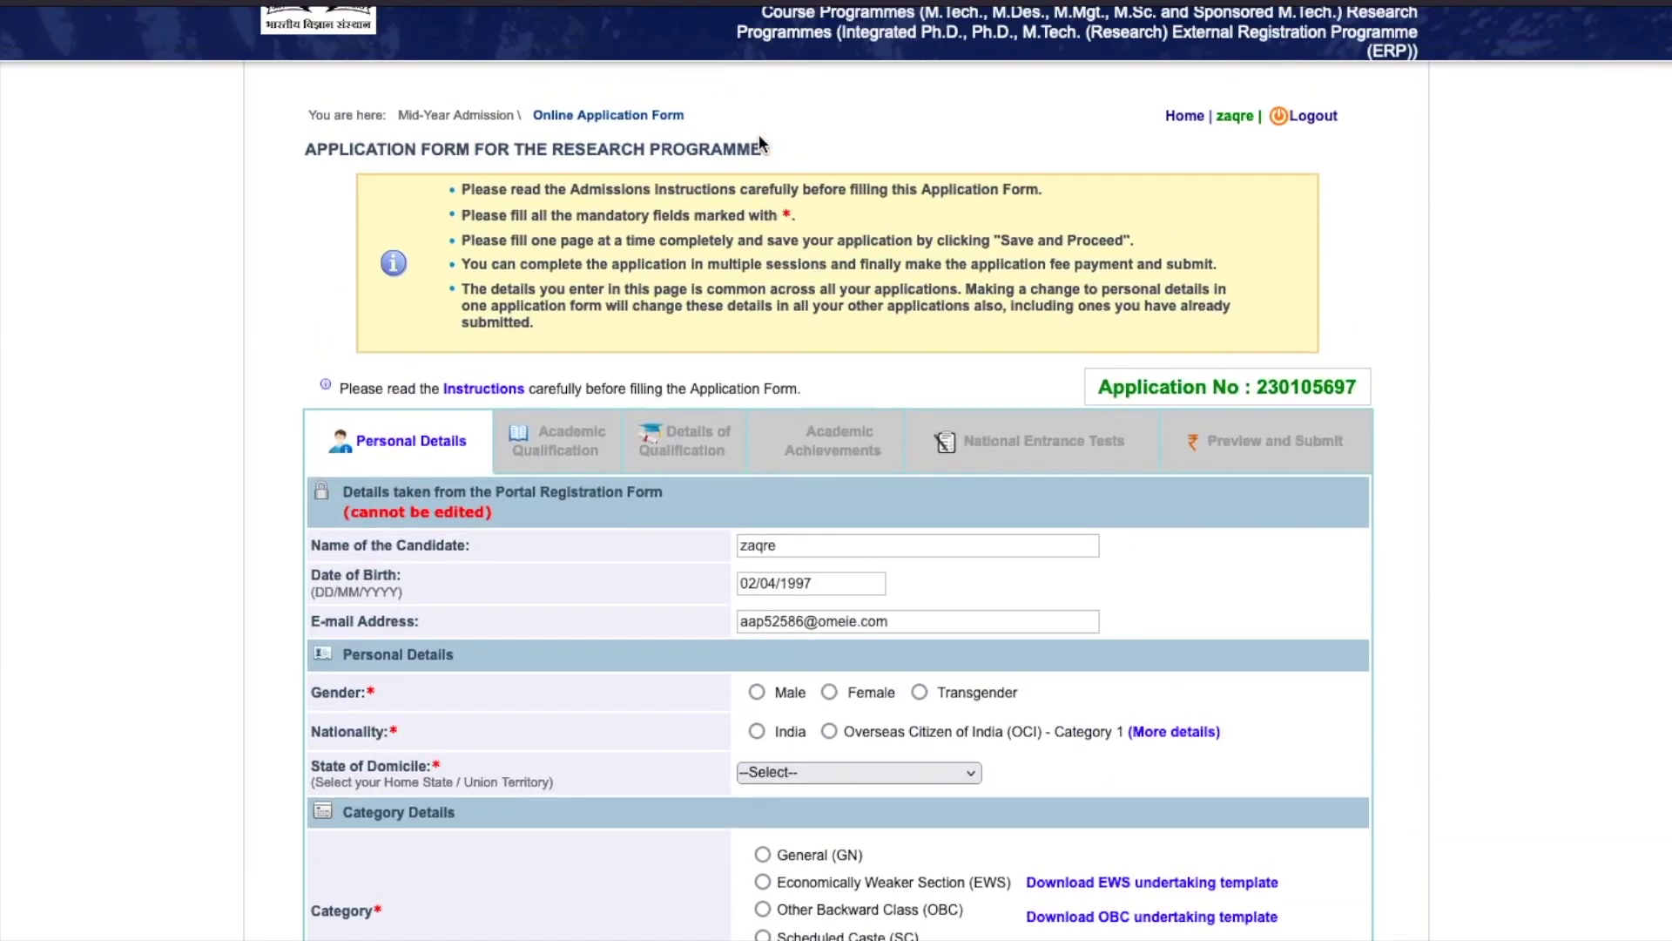
scroll(662, 526, down, 3)
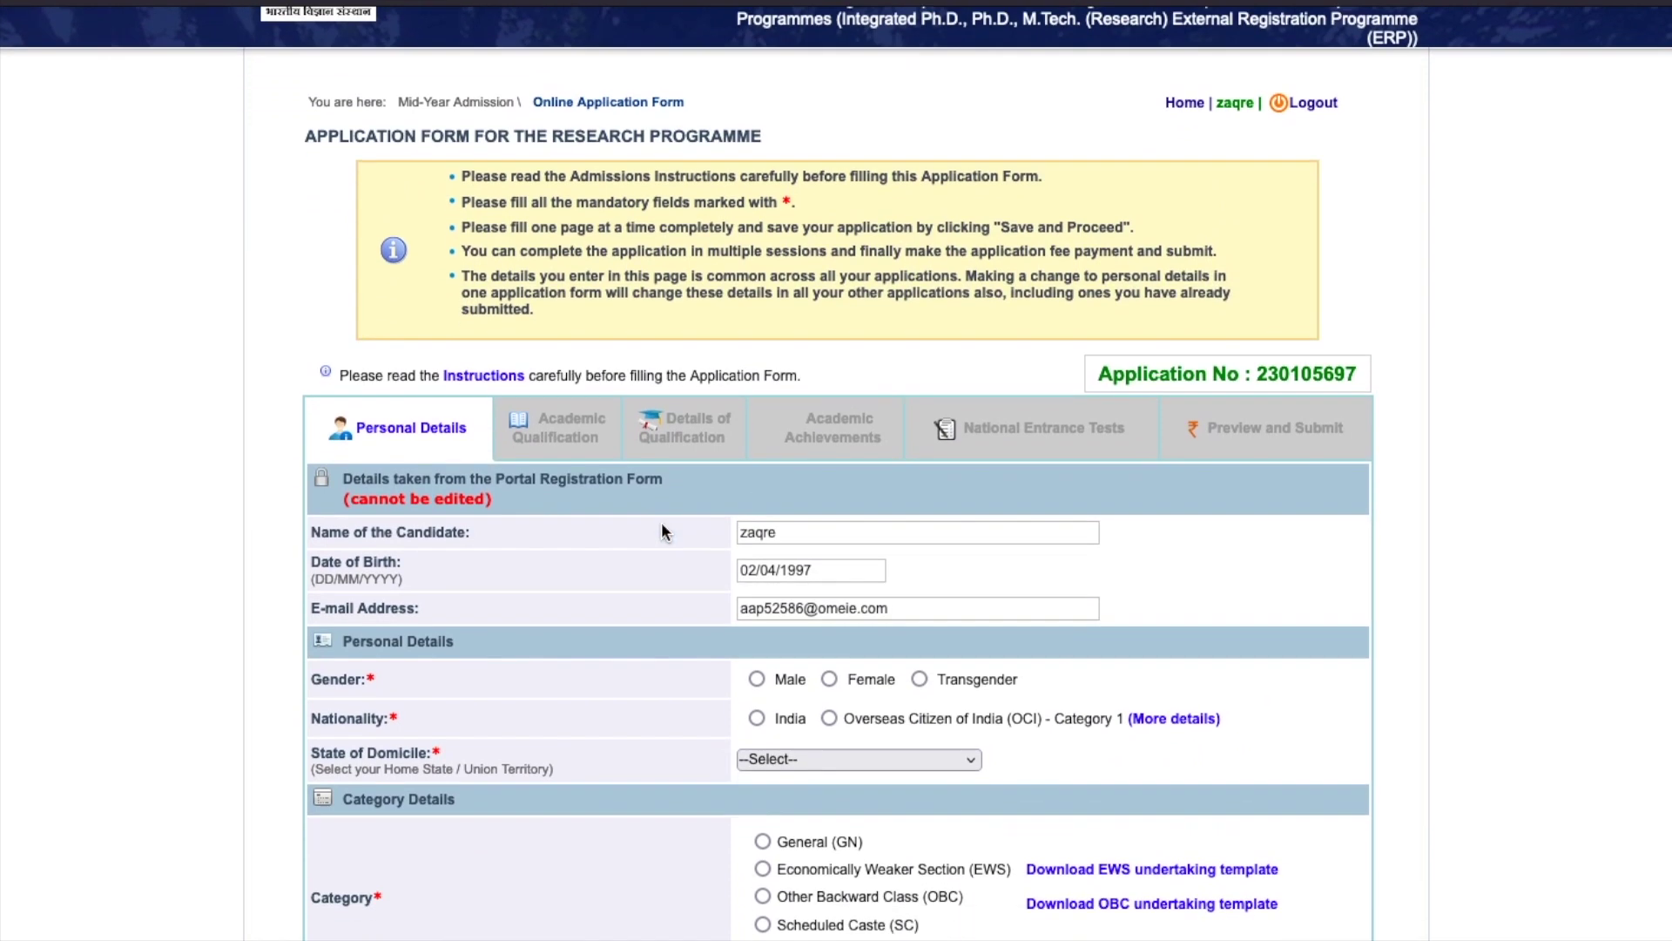
scroll(661, 526, down, 1)
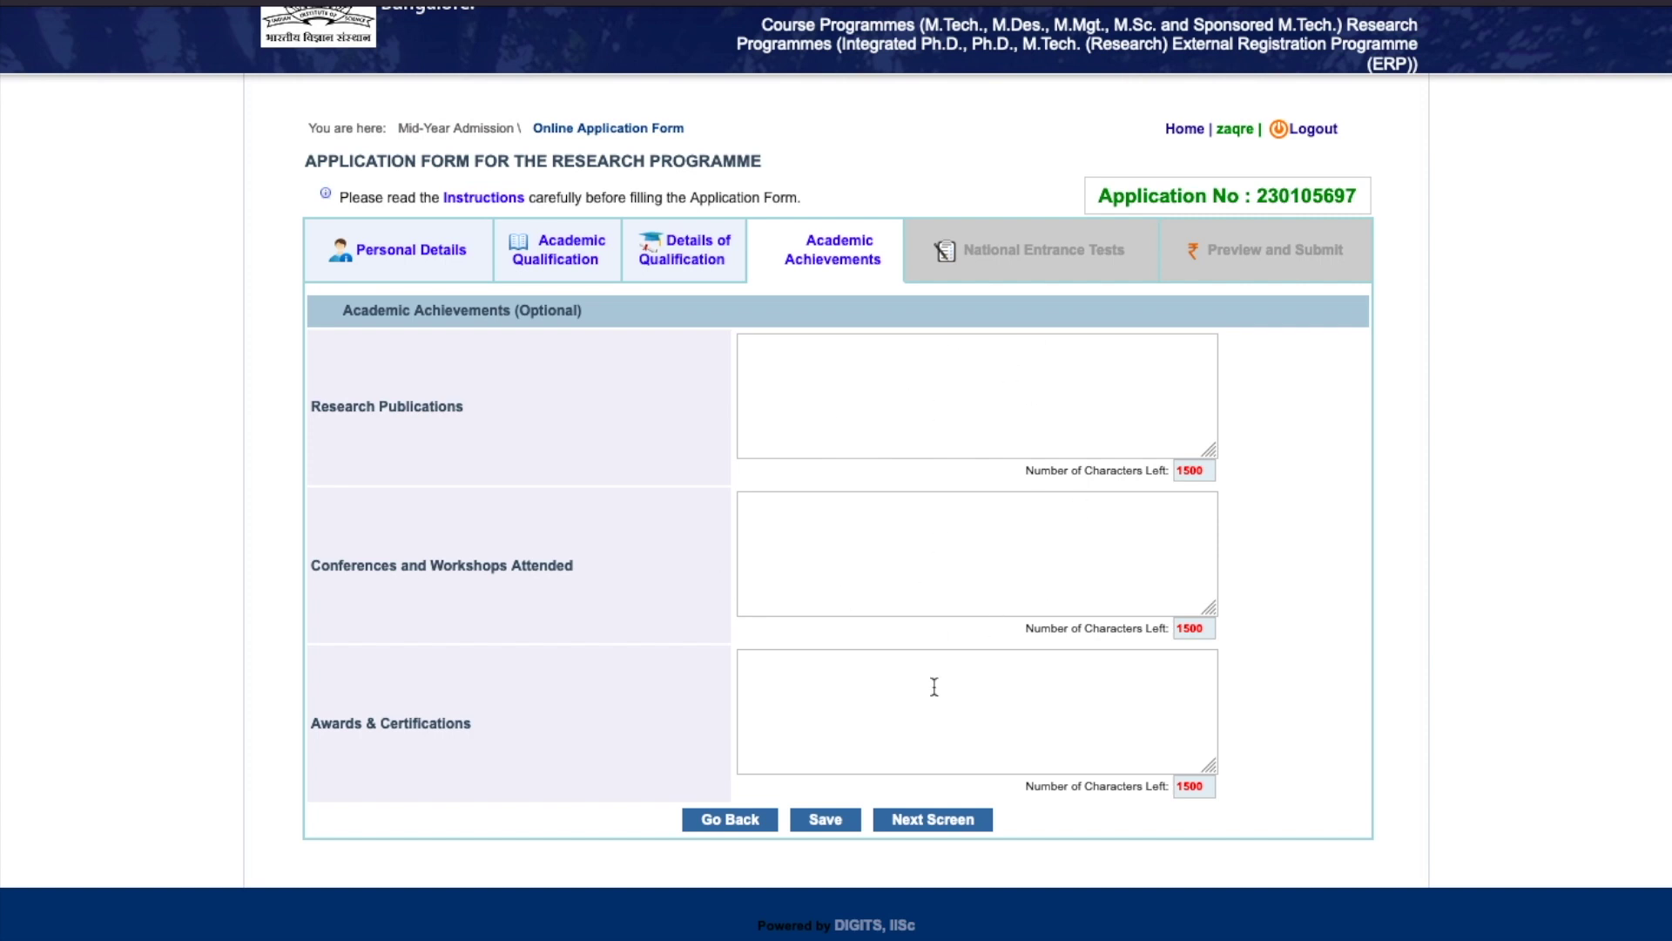
Proceed from the optional academic achievements to the national entrance tests and select GATE as the test
click(917, 815)
scroll(1105, 456, down, 2)
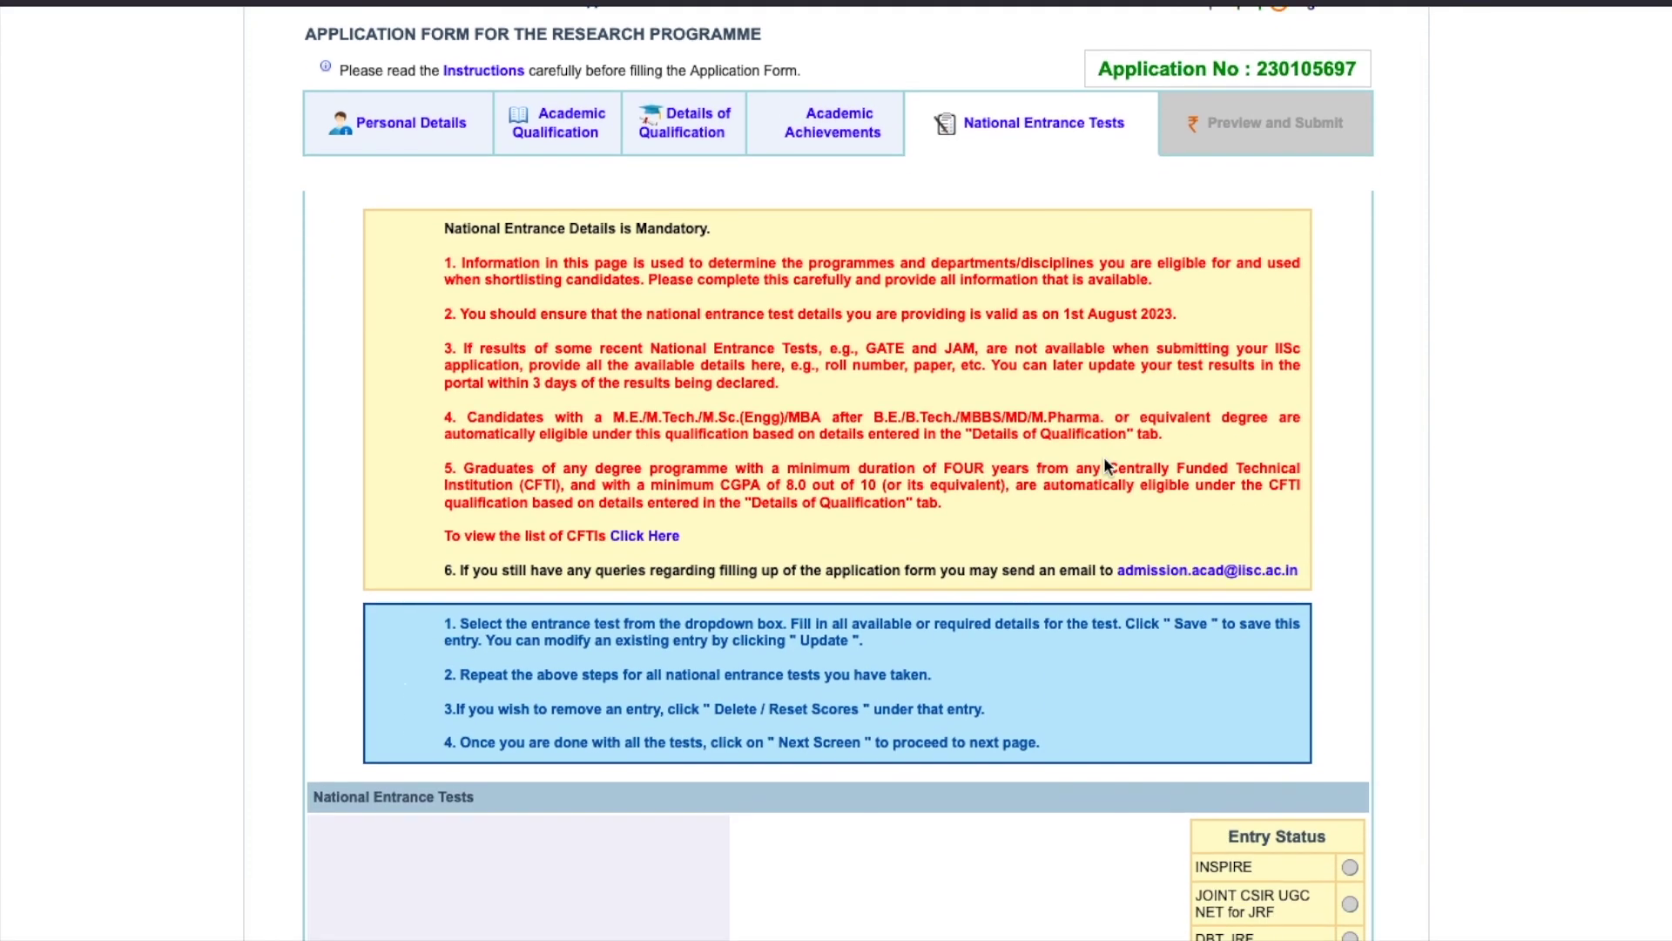
scroll(1104, 456, down, 5)
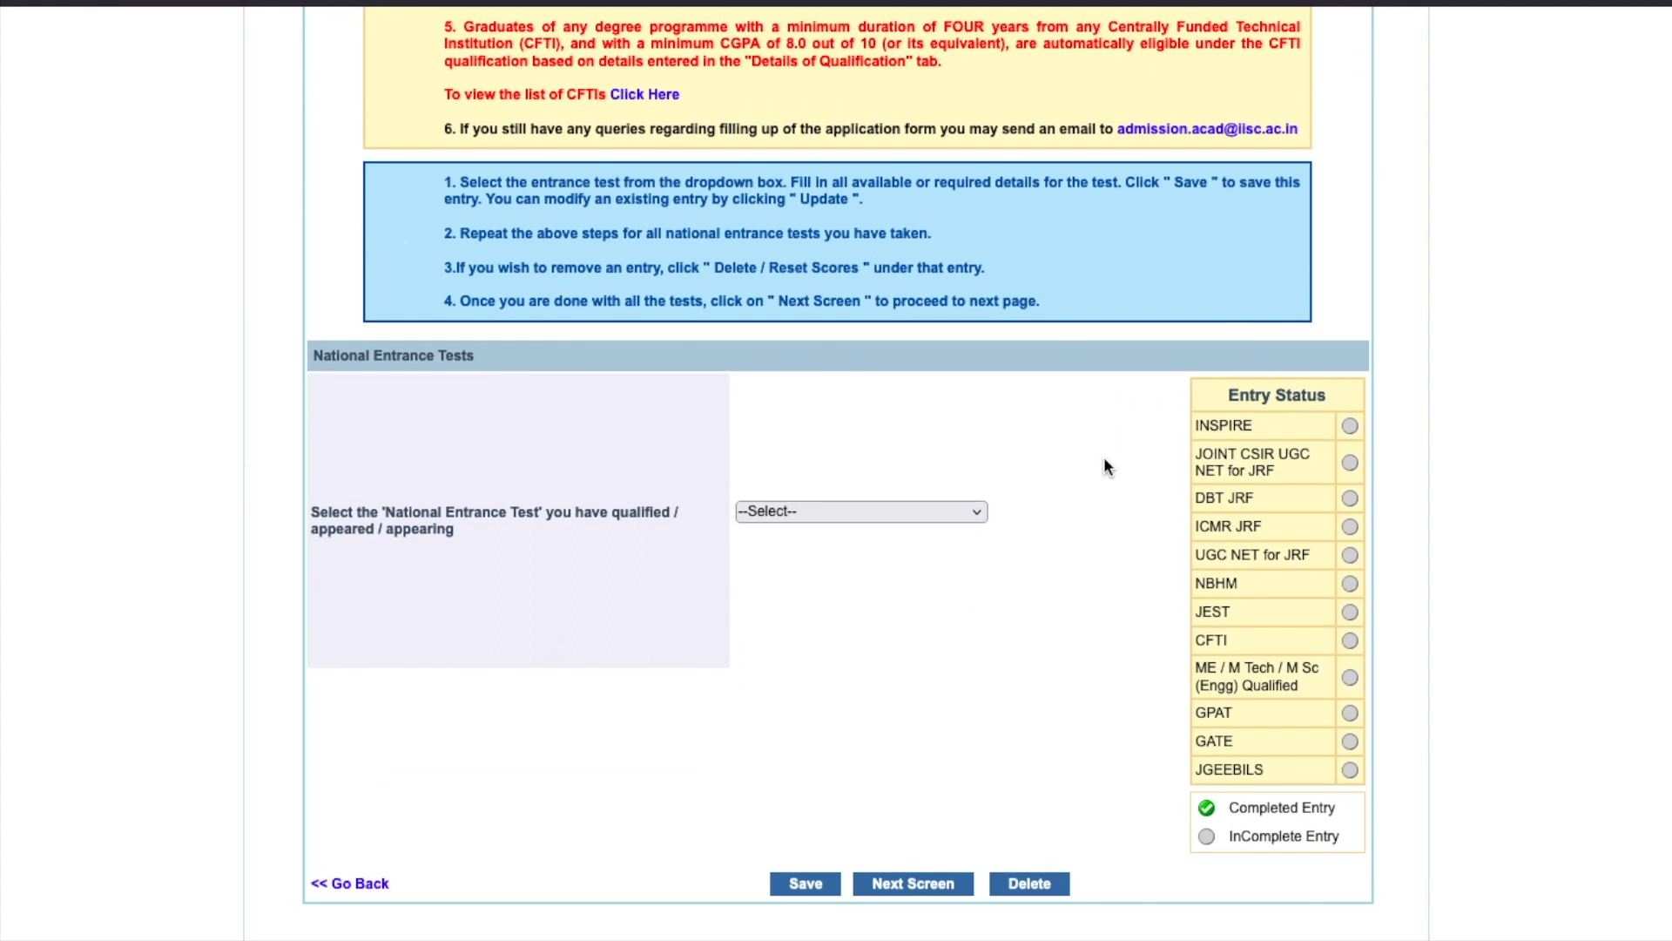
click(850, 511)
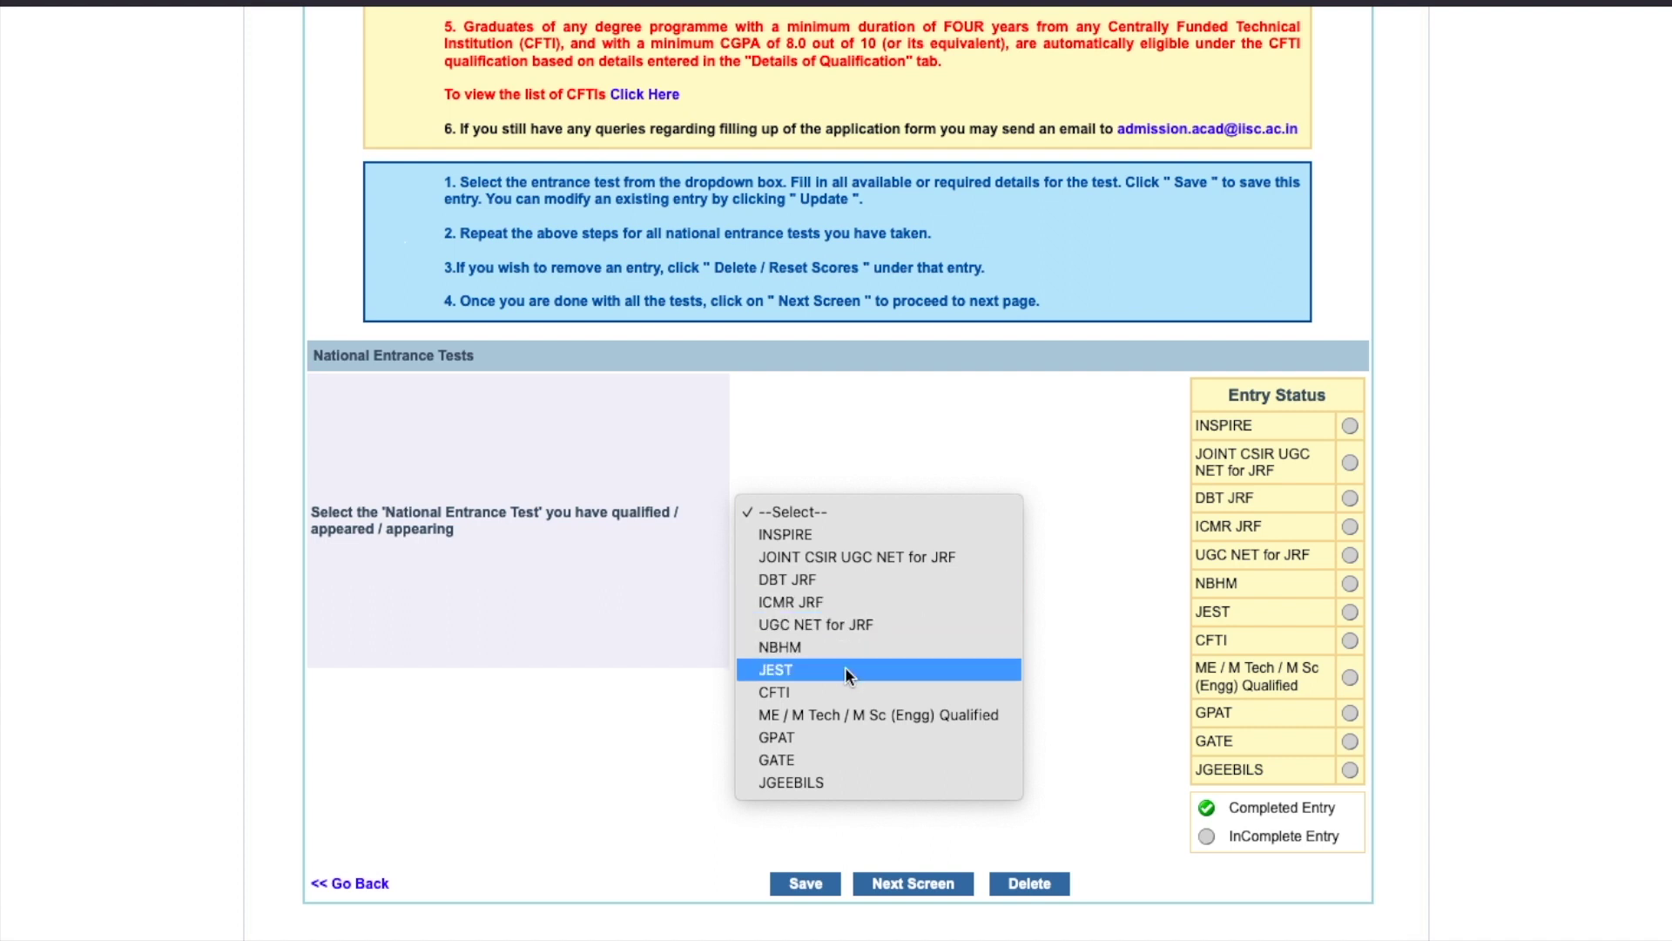
click(851, 758)
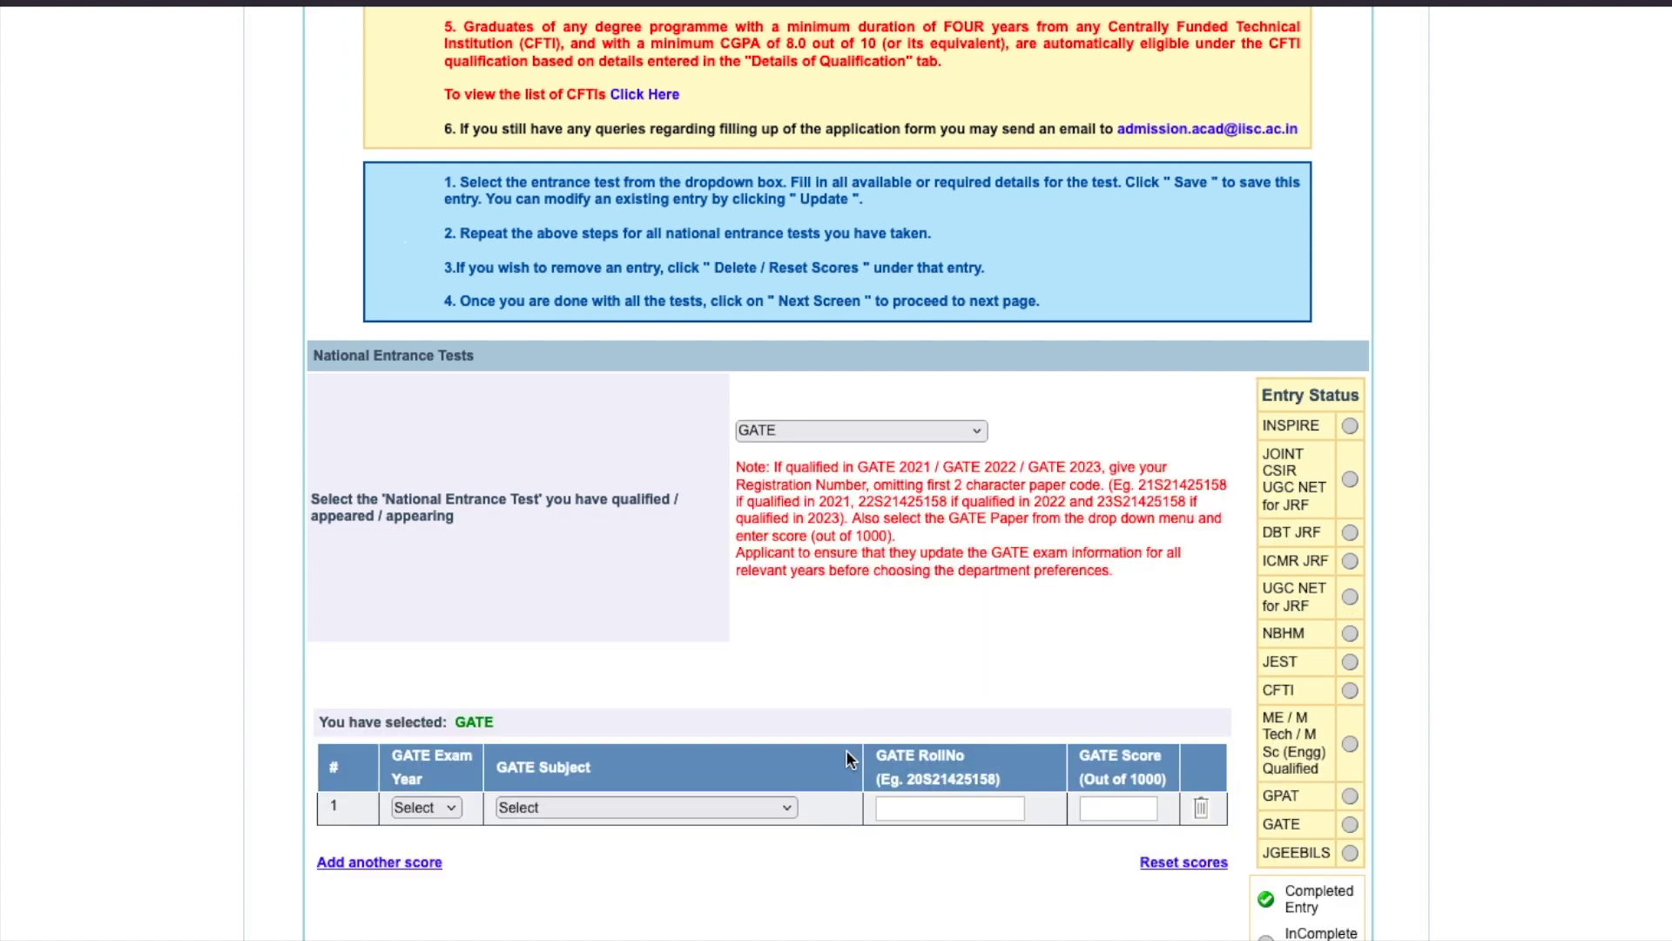
Set the first GATE entry's exam year to 2023 and its subject to Chemistry
scroll(963, 580, down, 1)
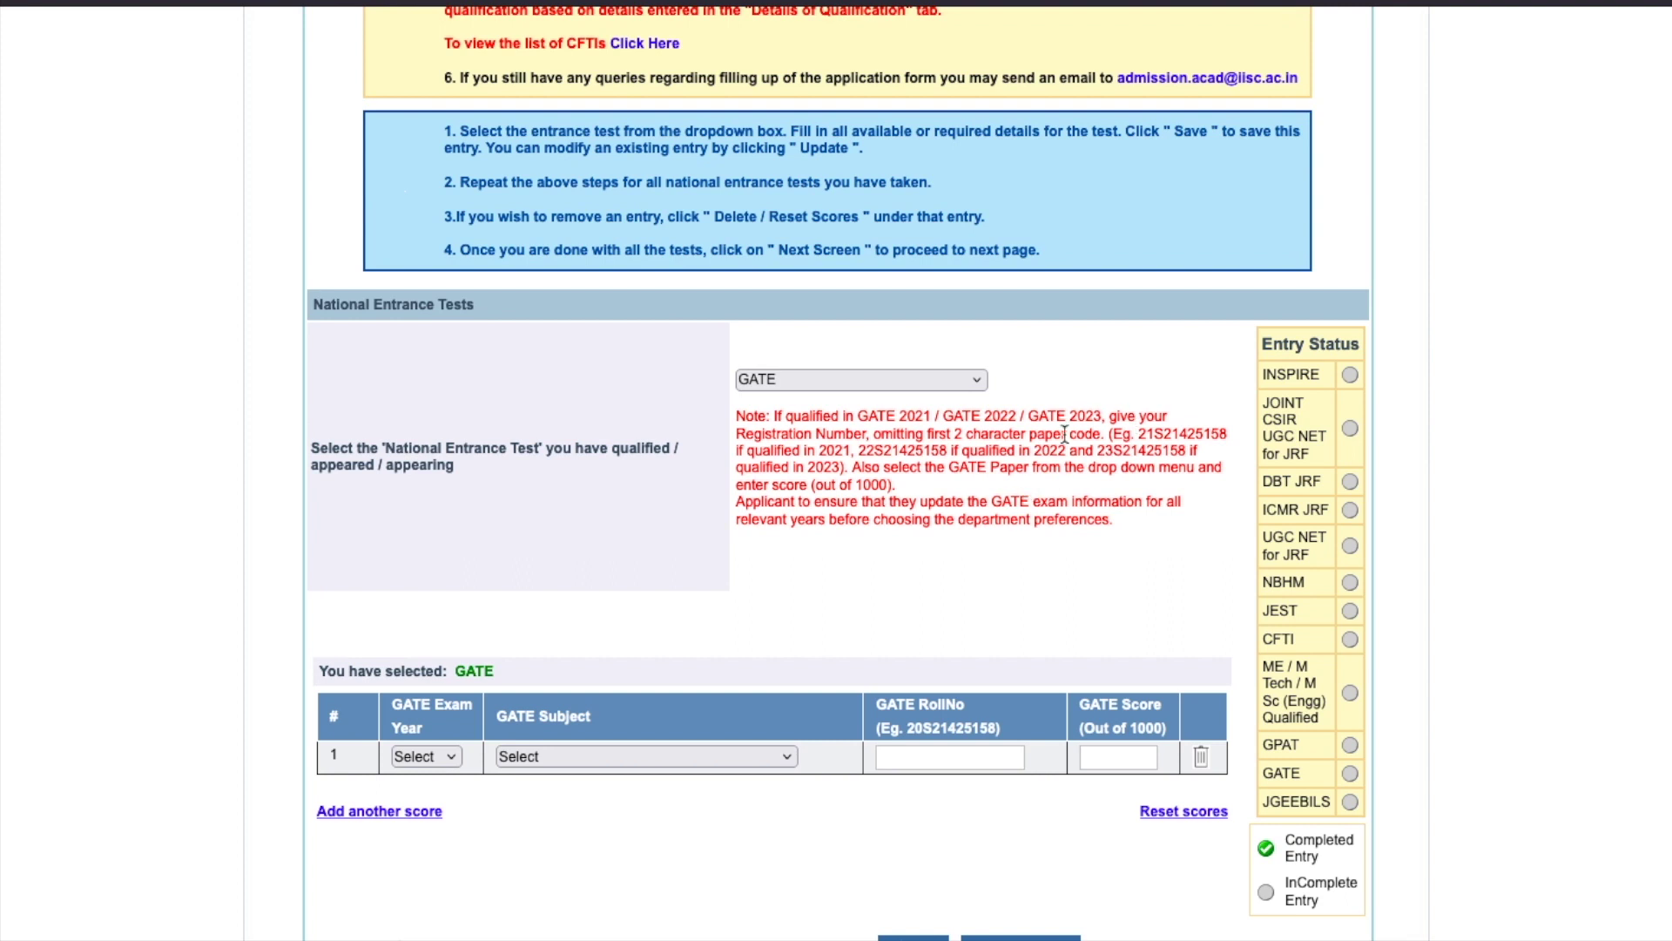
click(447, 755)
click(443, 780)
click(572, 756)
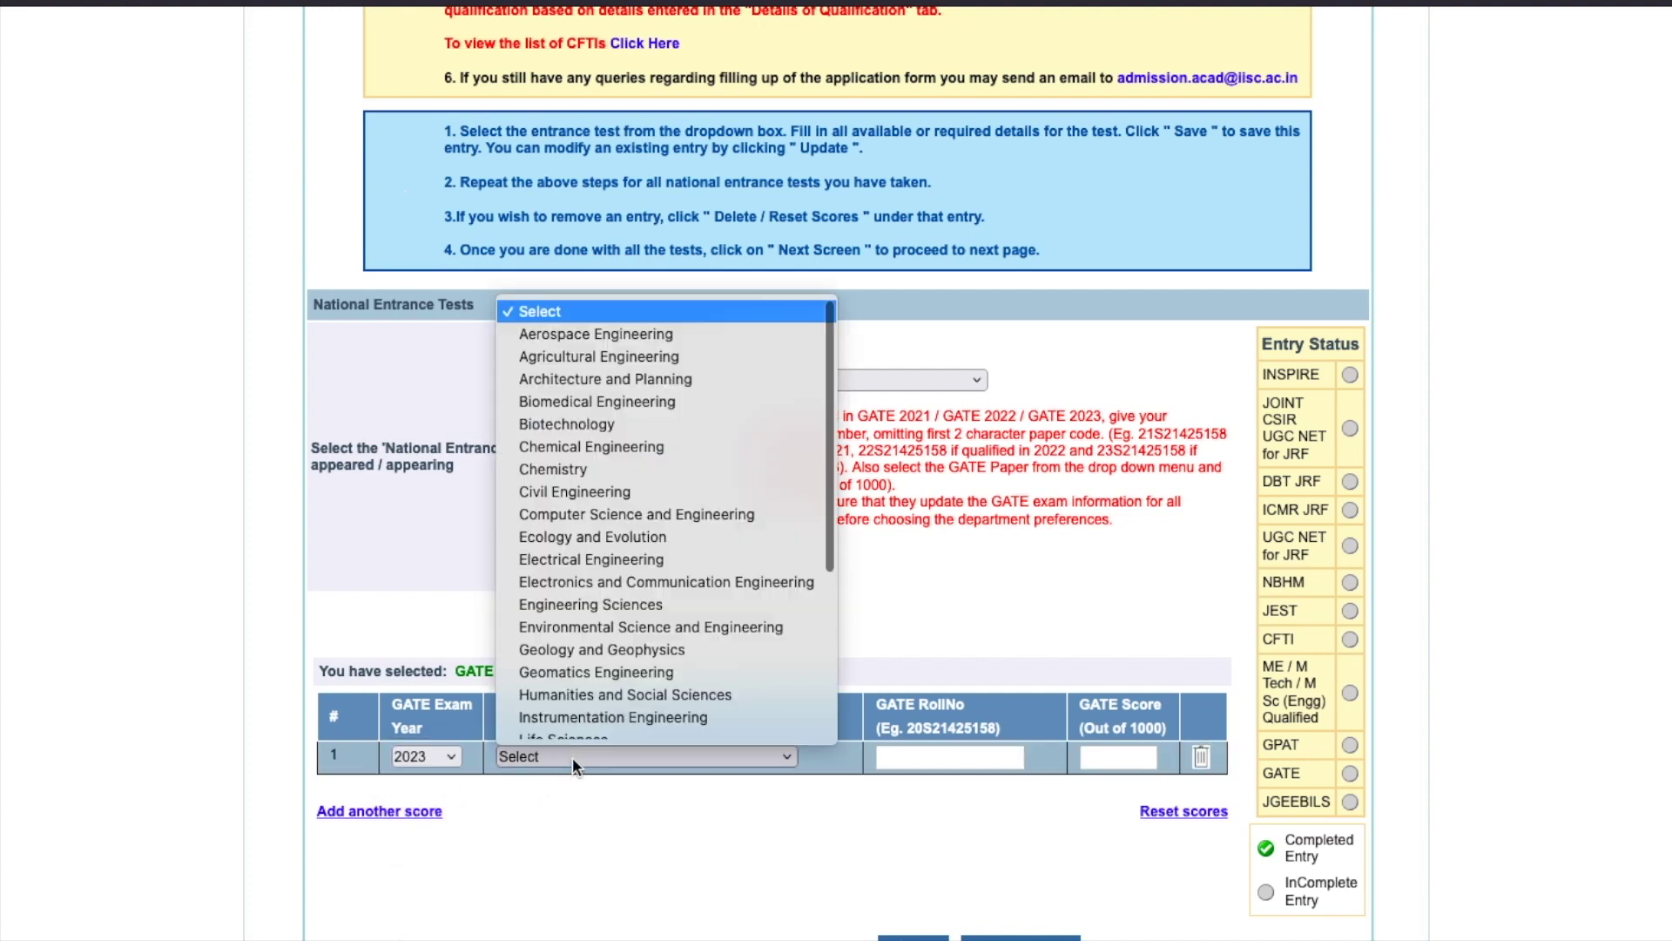
click(604, 457)
click(917, 755)
click(1109, 753)
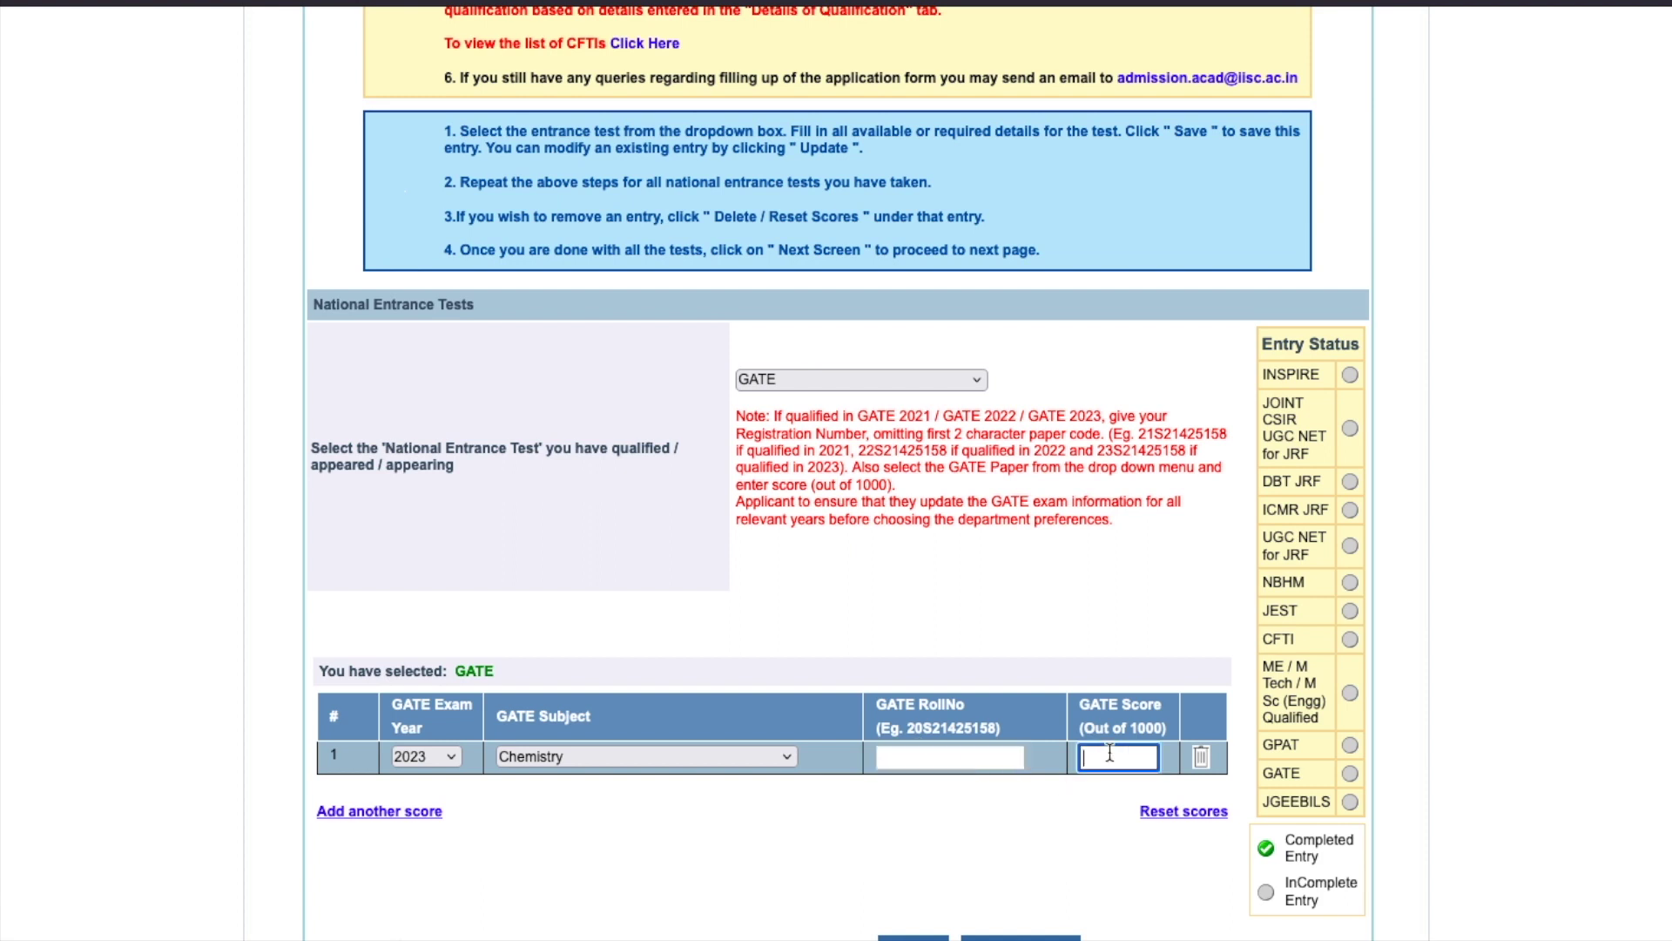
Review the national entrance test instructions and the GATE entry requirements on the page
scroll(1110, 752, down, 2)
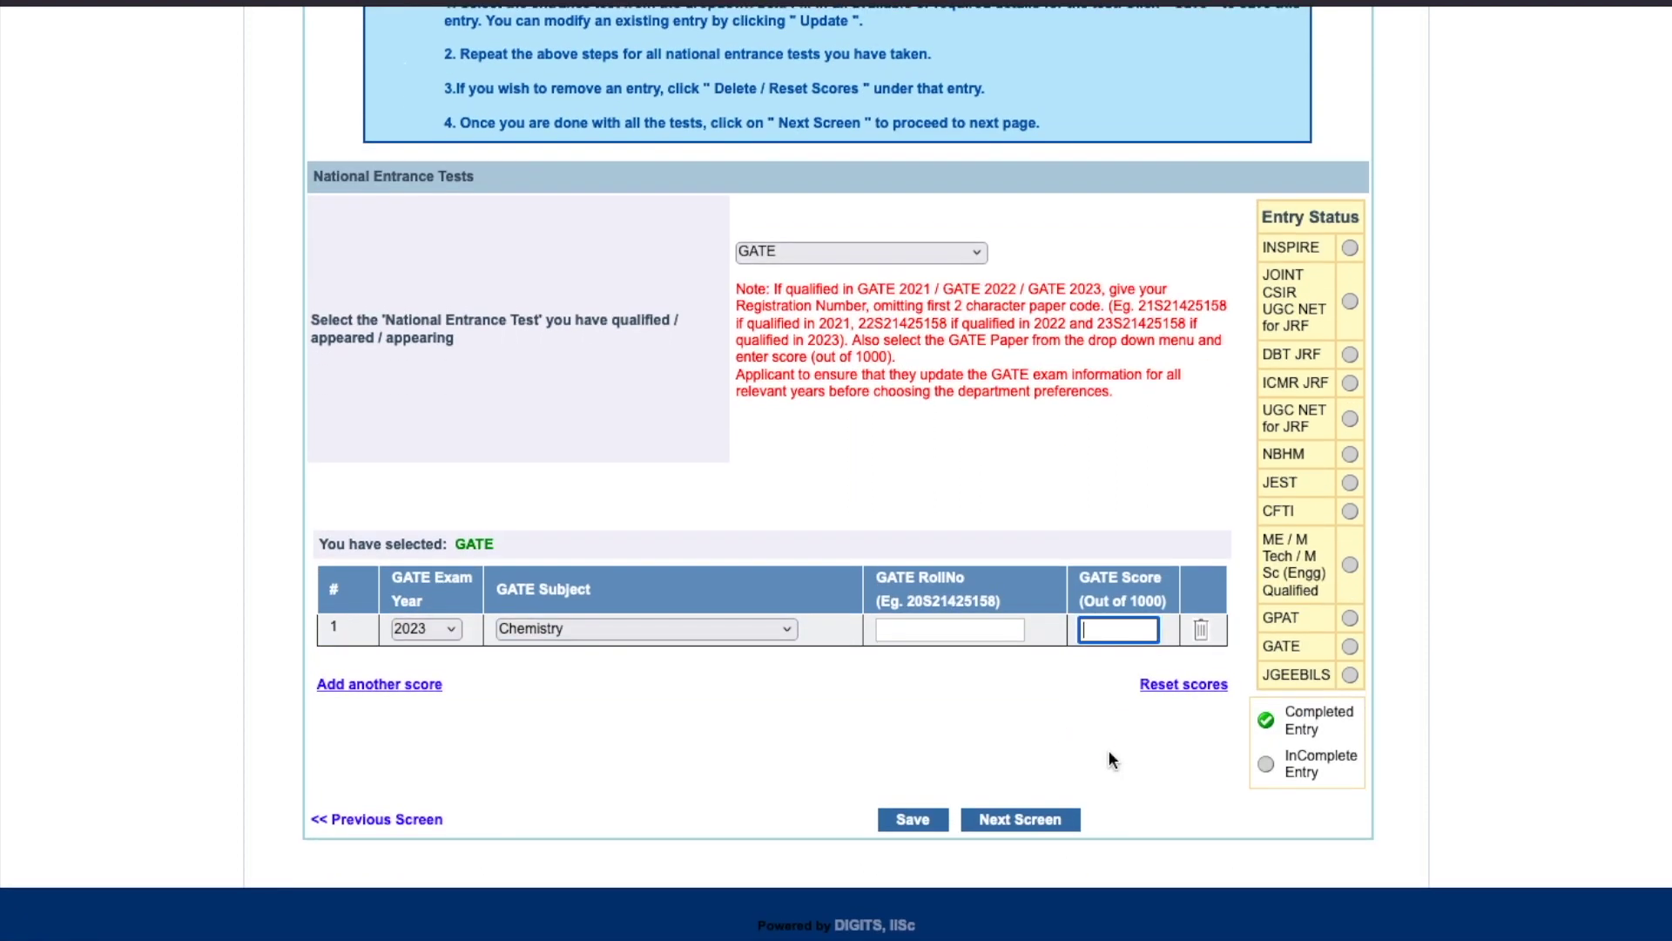
scroll(1109, 750, up, 1)
scroll(1110, 749, up, 10)
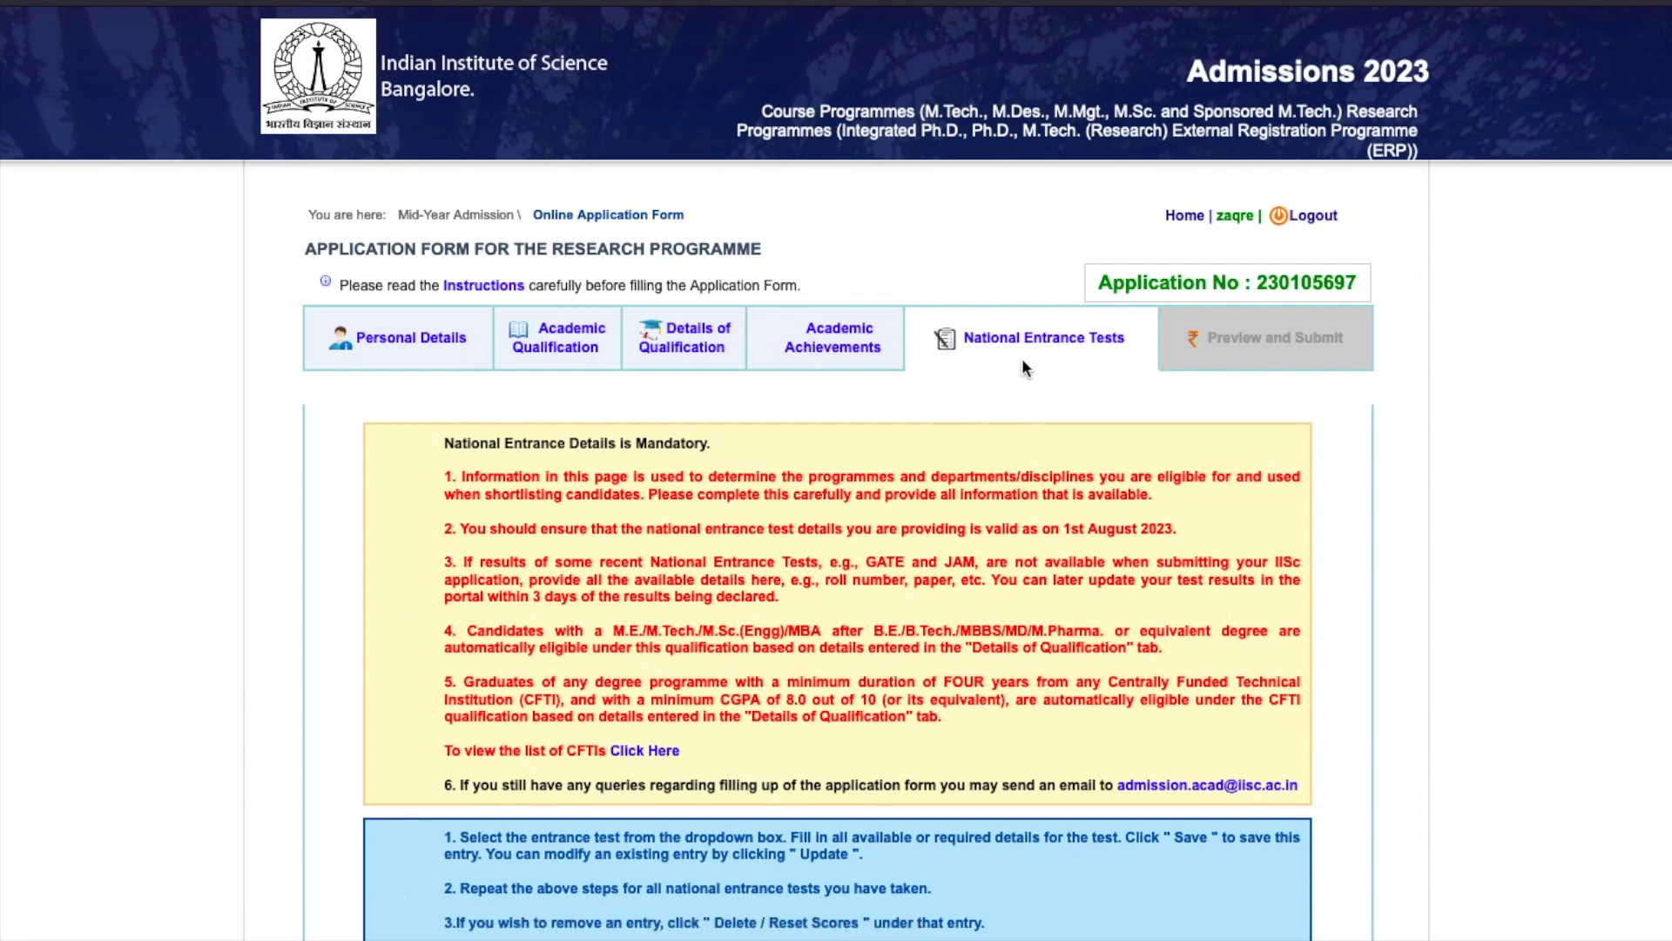
scroll(1022, 358, down, 10)
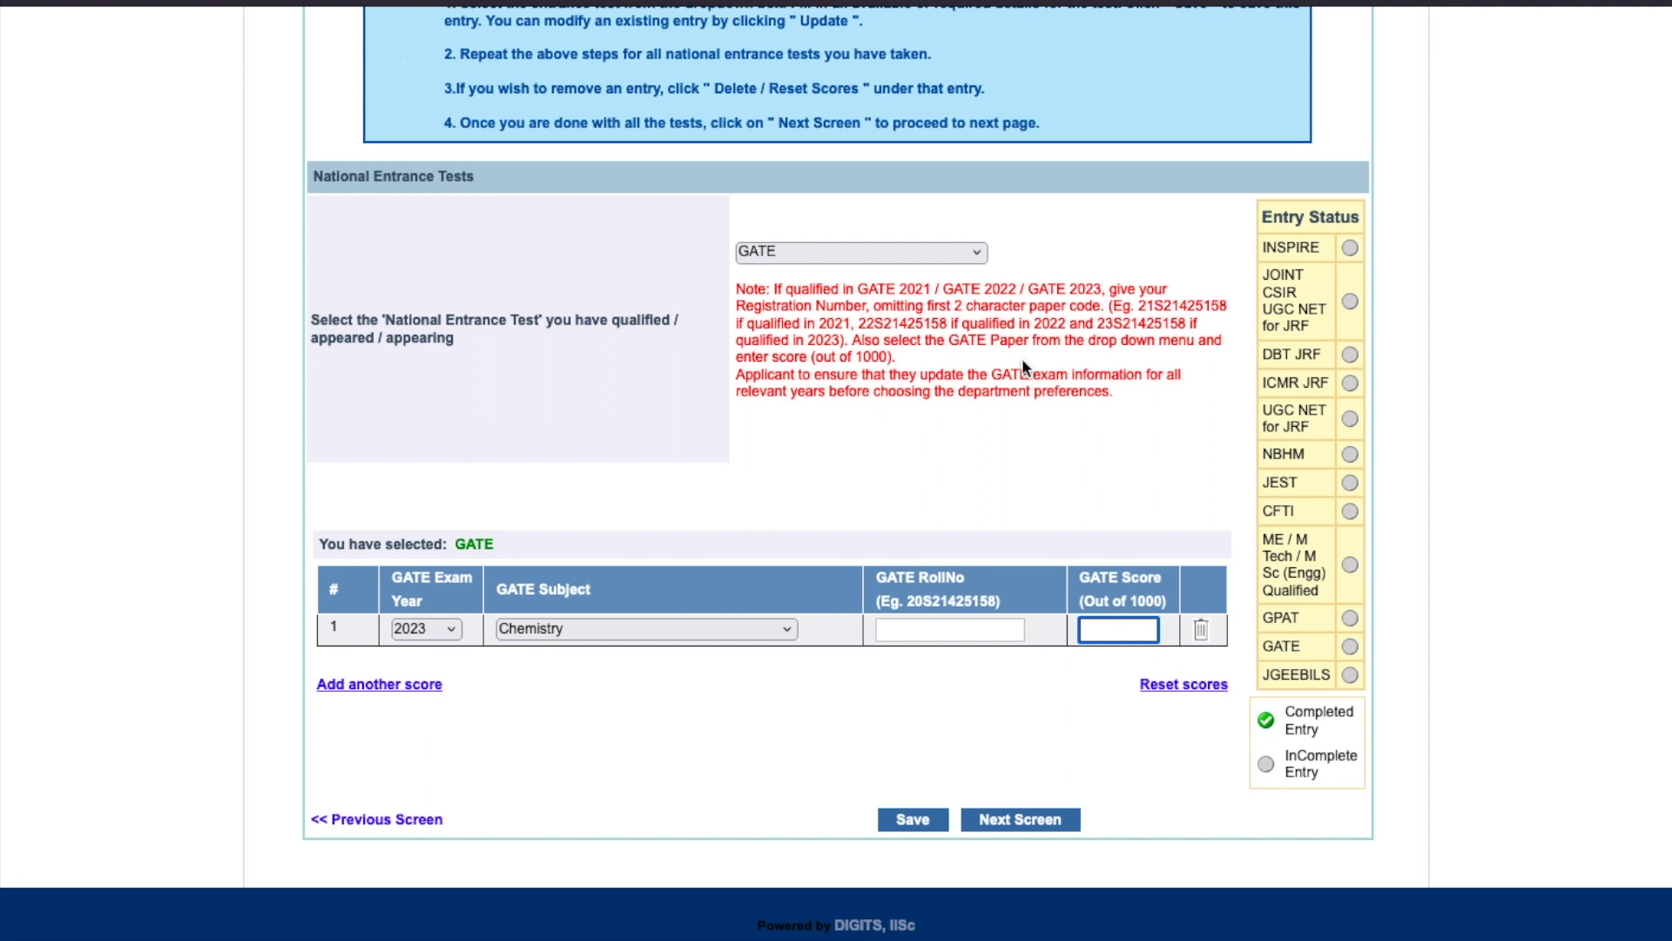
scroll(1021, 358, up, 1)
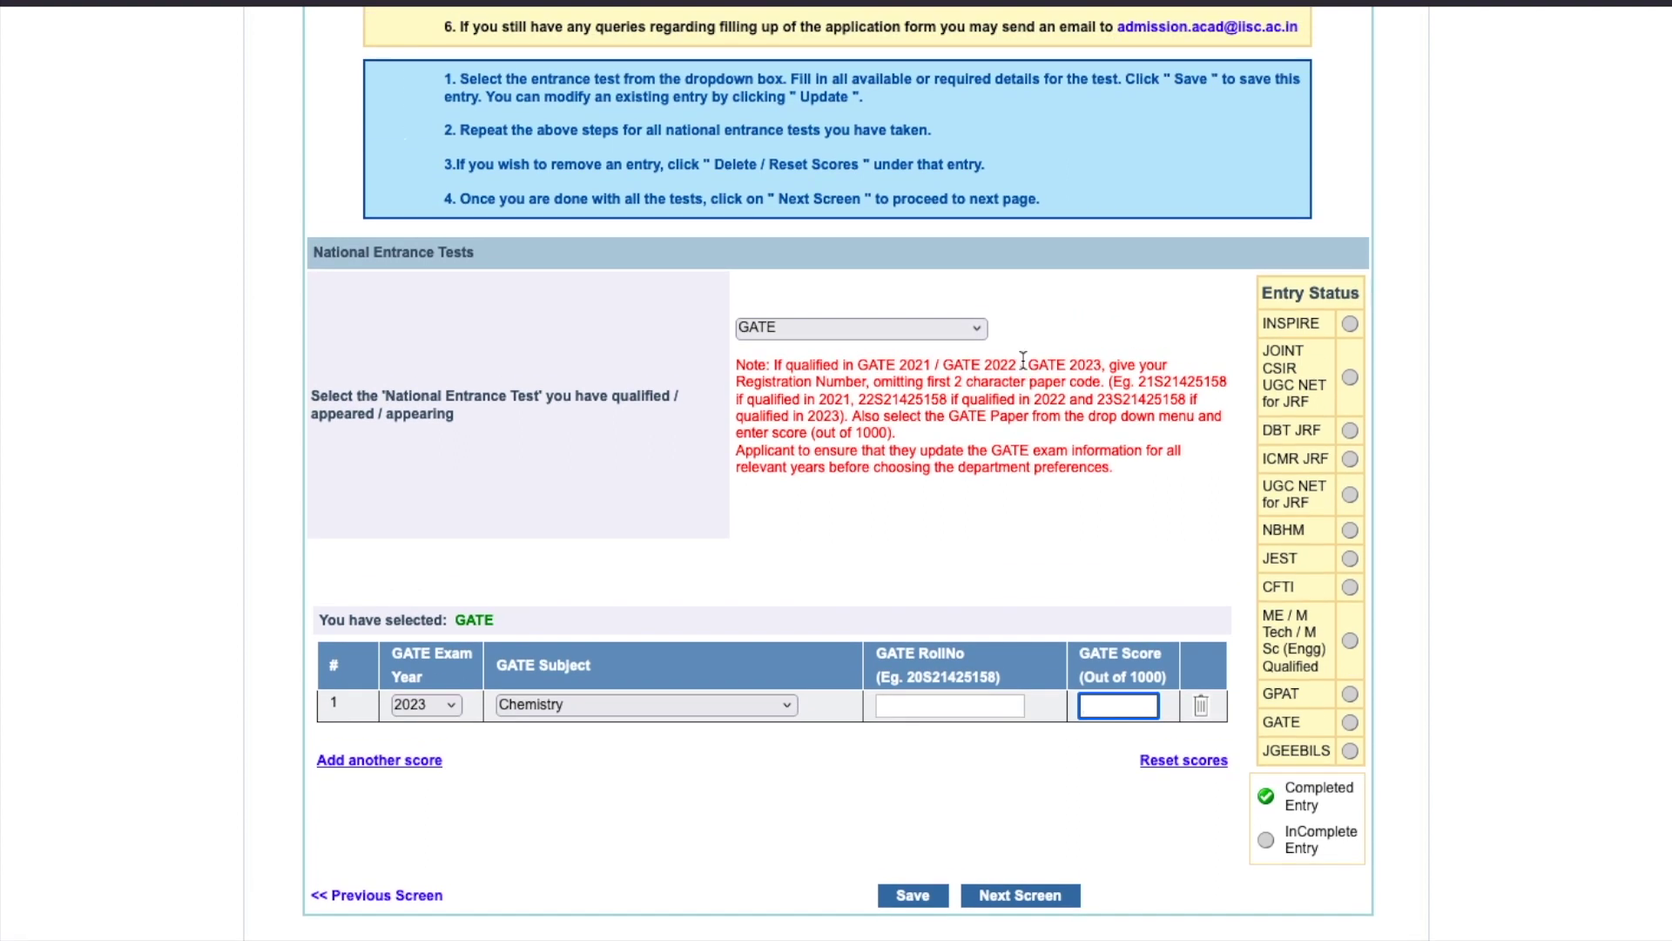
scroll(1023, 360, up, 10)
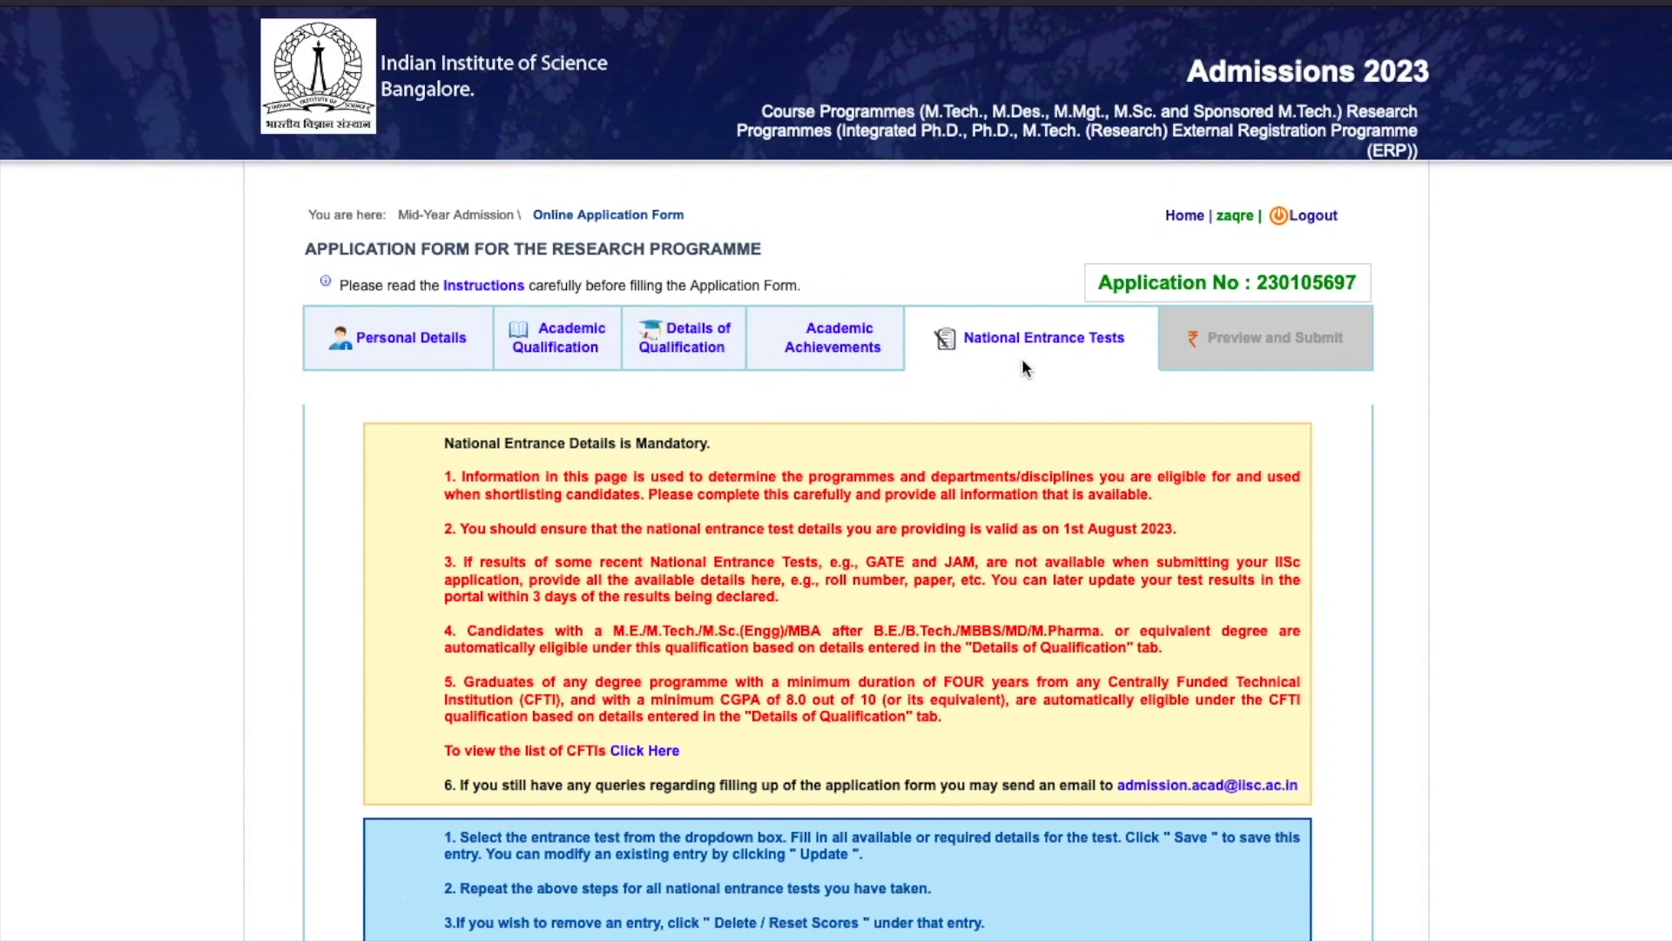
scroll(1022, 362, down, 2)
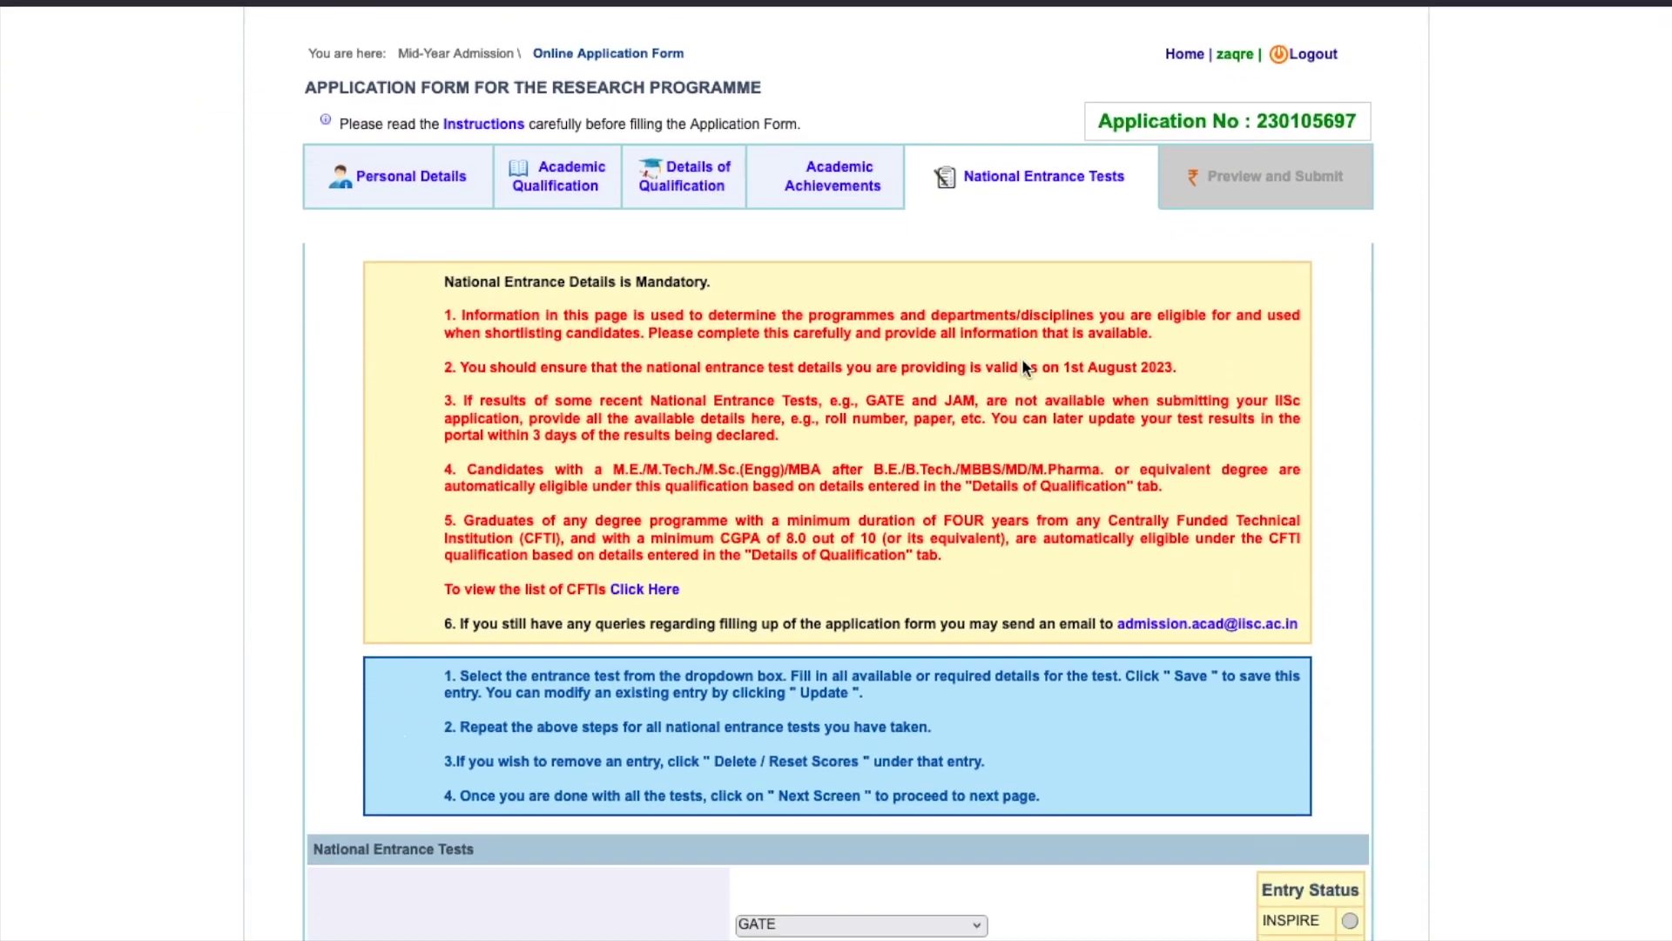
scroll(1023, 365, down, 8)
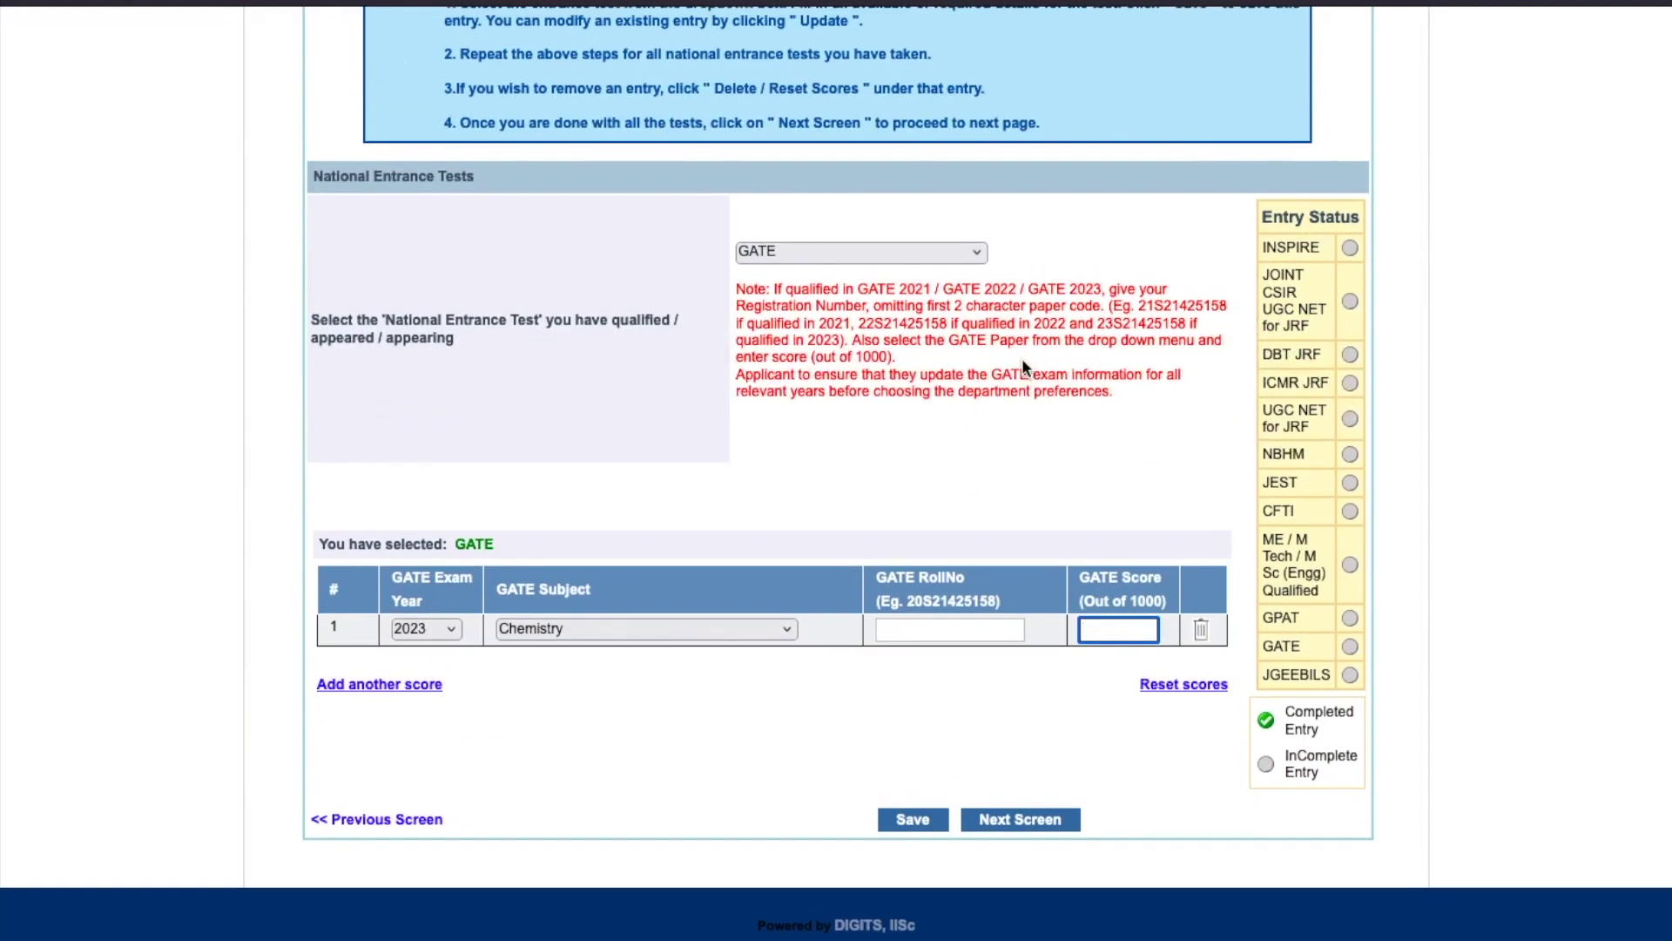